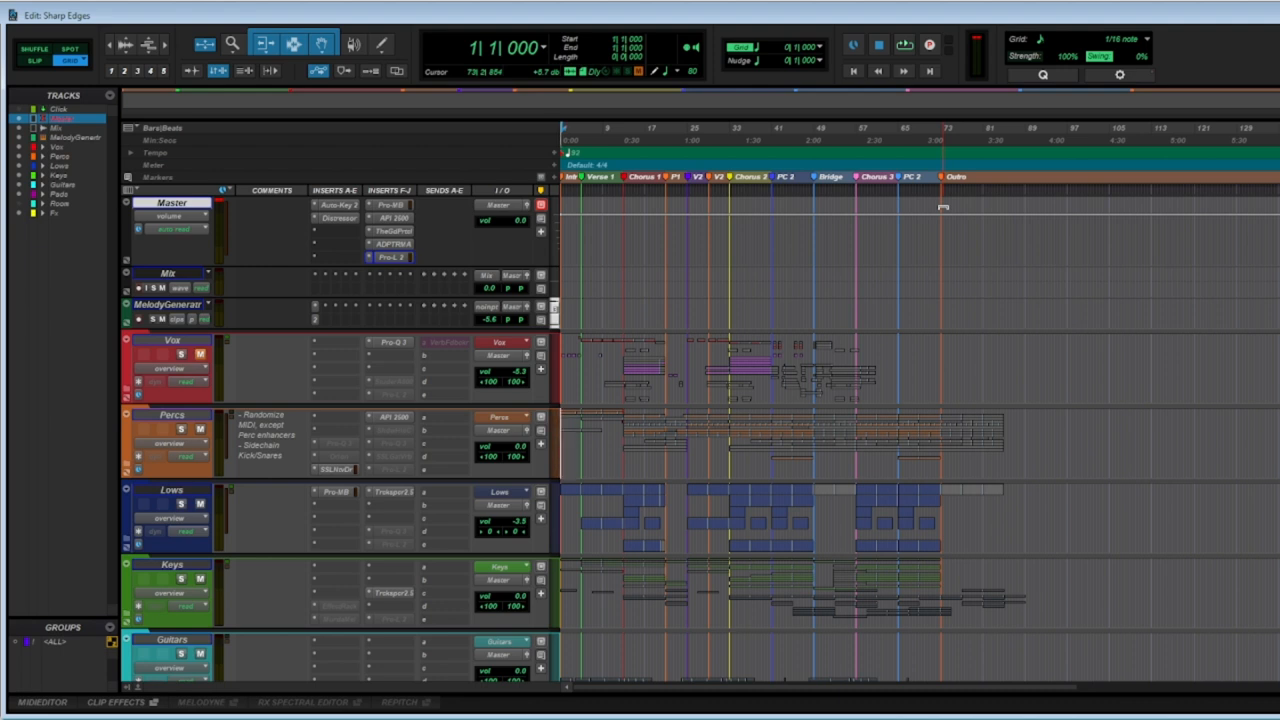
# Step: Toggle the bypass of all inserts on the Master track, and inspect its The God Particle plug-in
pyautogui.scroll(-3, 989, 453)
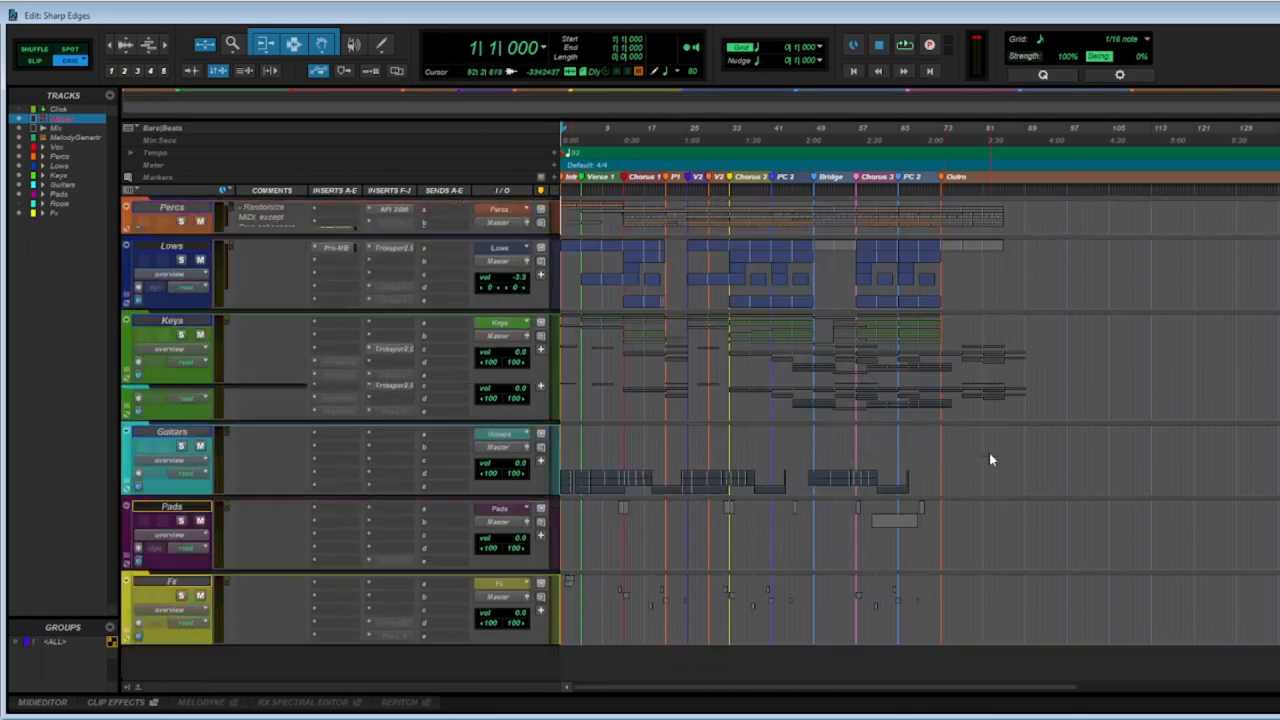
pyautogui.scroll(3, 939, 427)
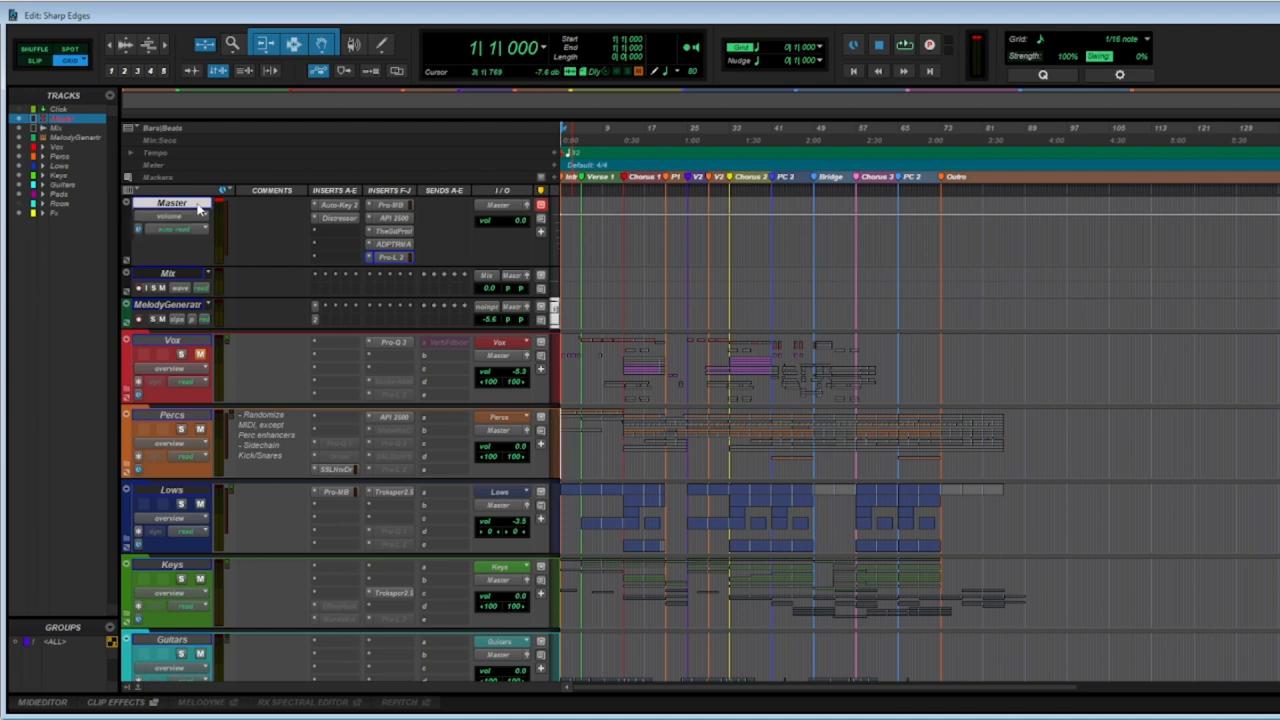
pyautogui.click(198, 207)
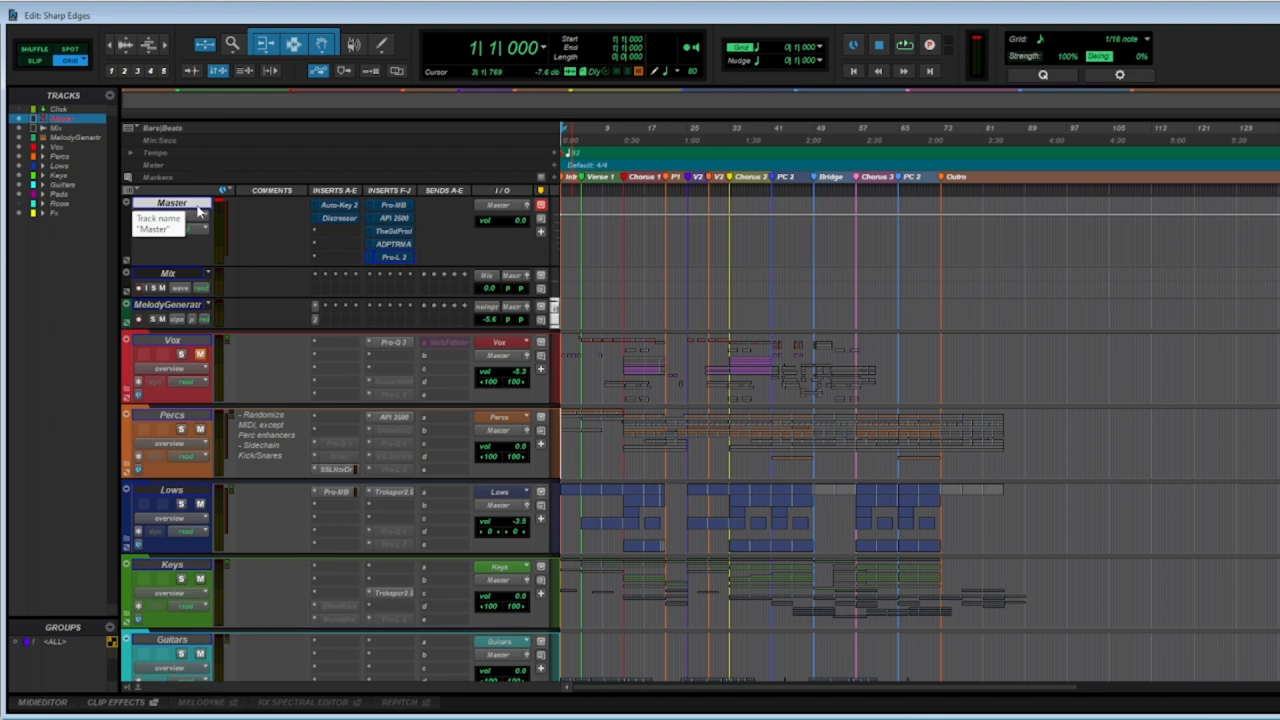
pyautogui.hotkey('shift', 'a')
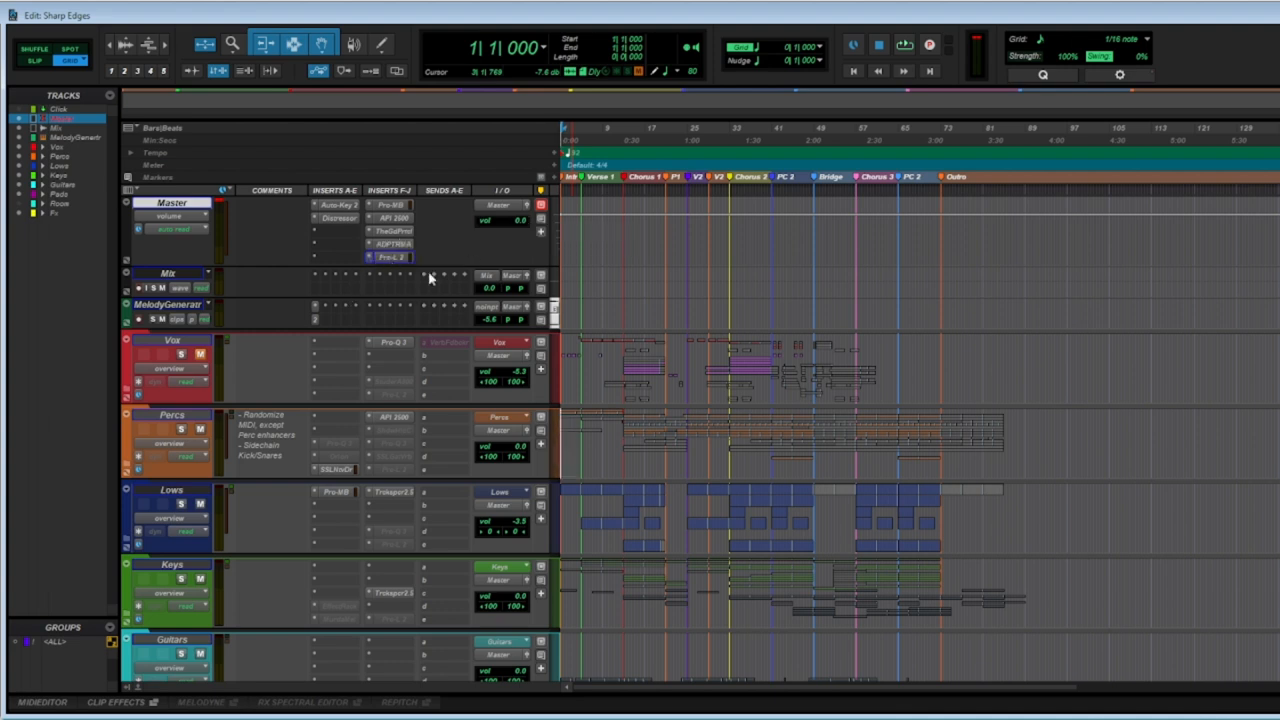
pyautogui.click(392, 230)
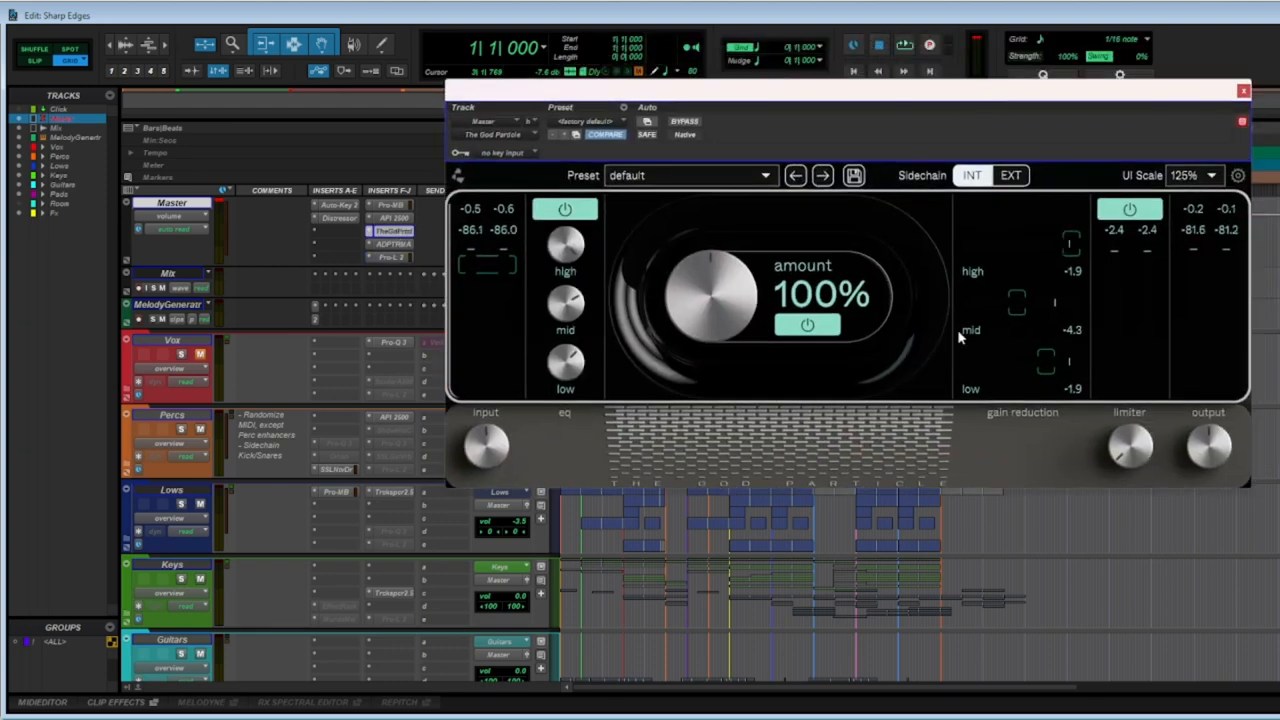
pyautogui.click(1244, 92)
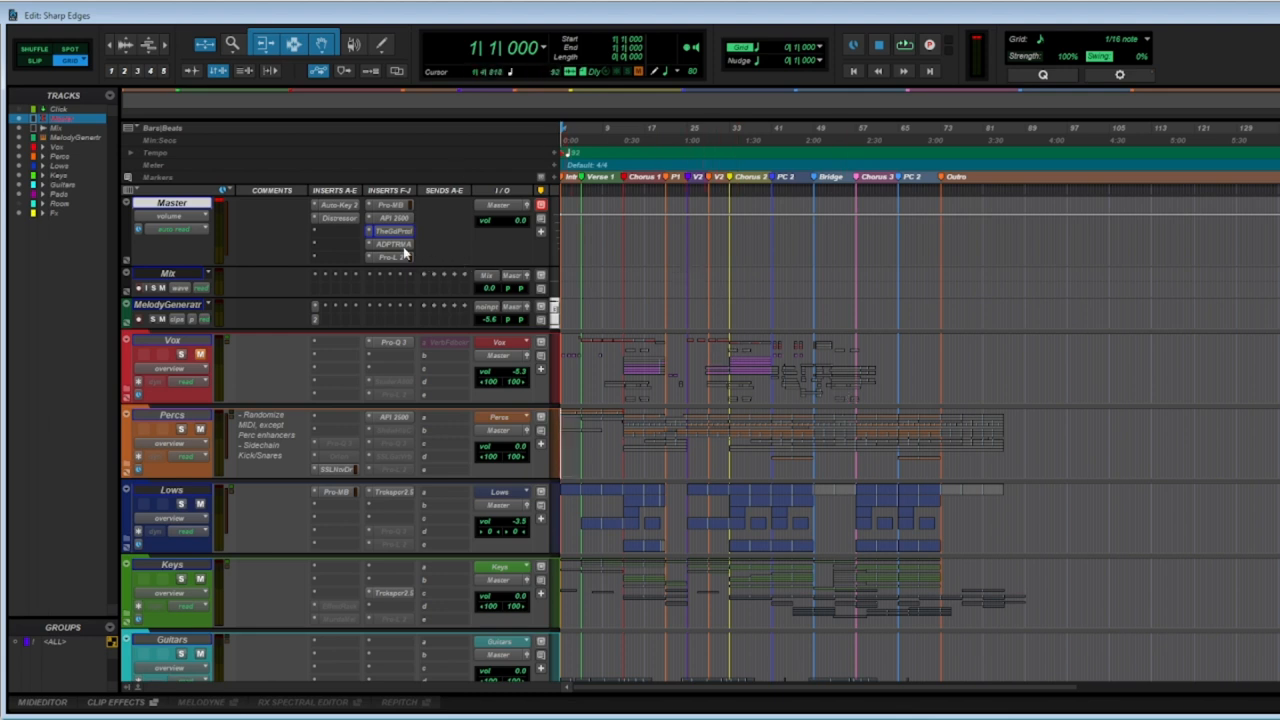
# Step: Select the Chorus 2 range from 32|3|000 to 41|3|000 on the Vox track and play it briefly
pyautogui.click(730, 358)
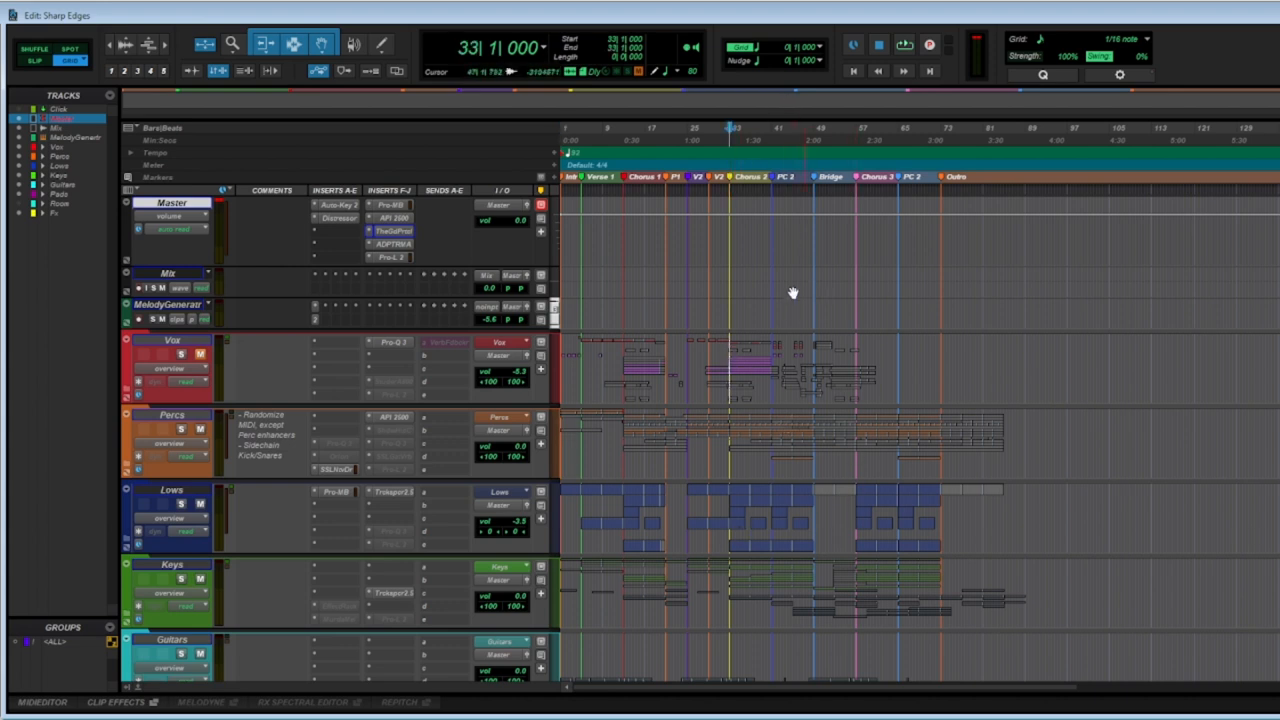
pyautogui.moveTo(774, 366); pyautogui.dragTo(726, 371)
pyautogui.press('space')
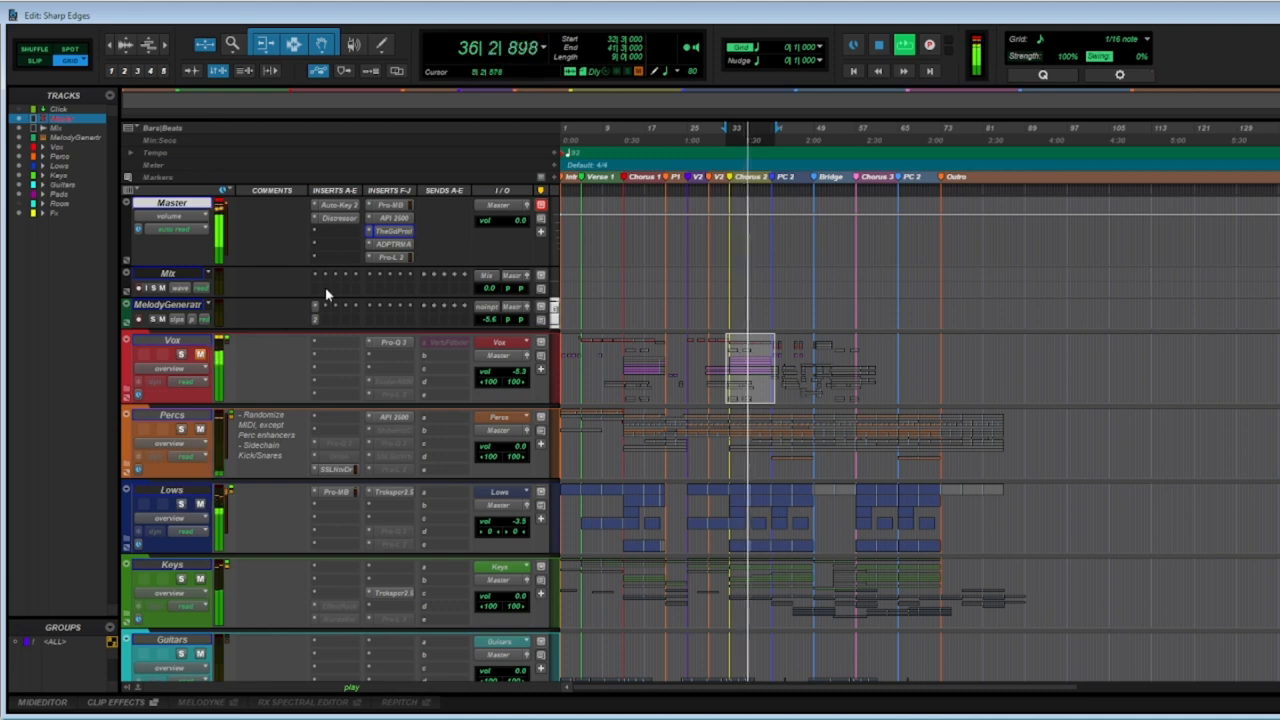
pyautogui.press('space')
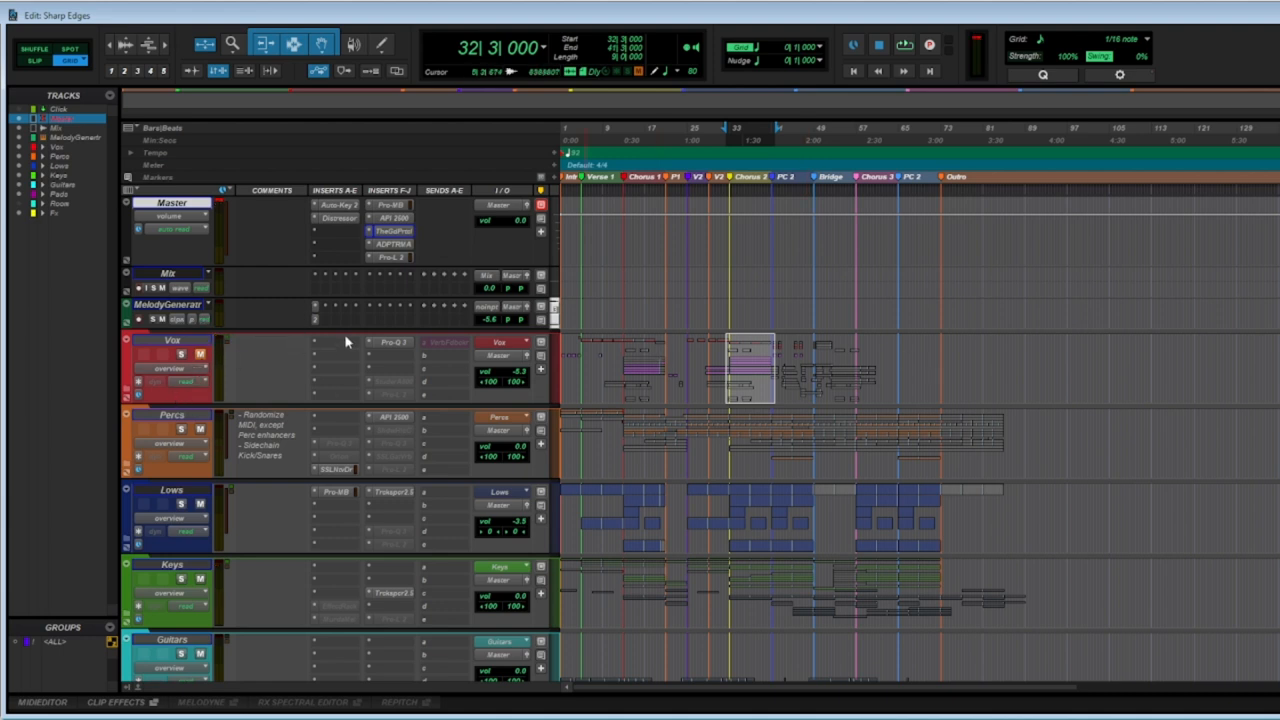
pyautogui.scroll(-1, 760, 462)
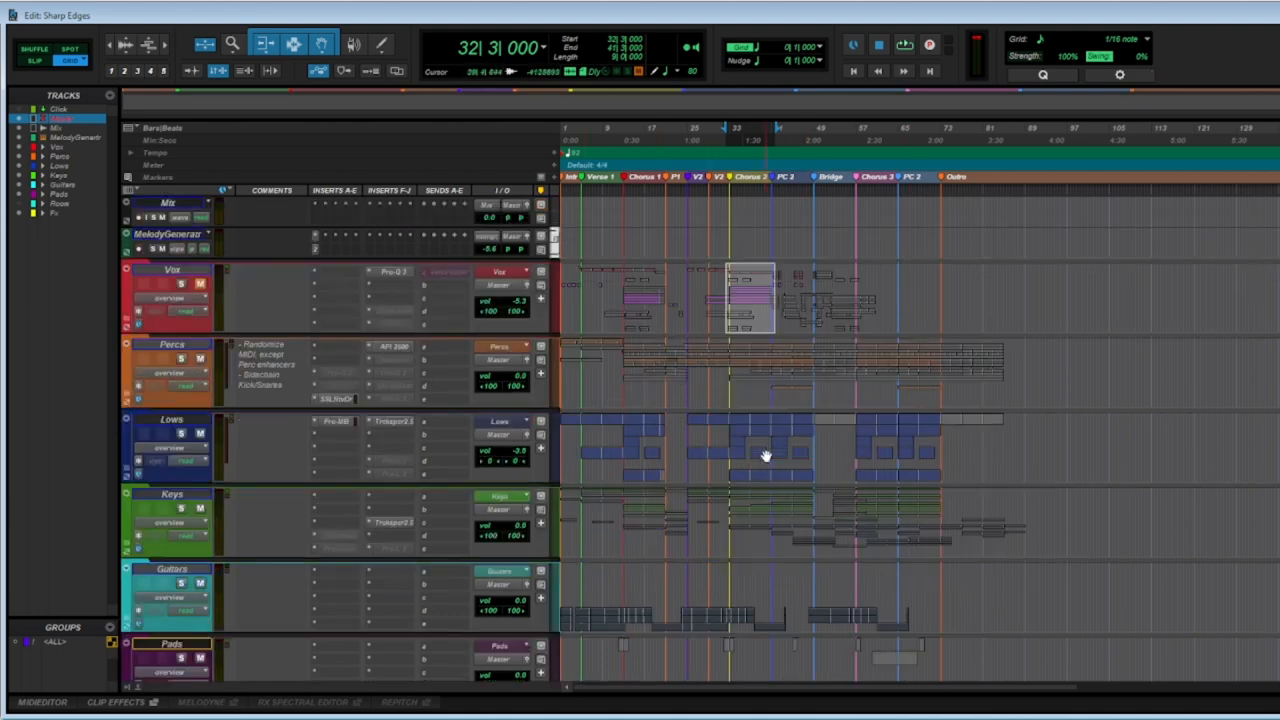
pyautogui.scroll(1, 765, 456)
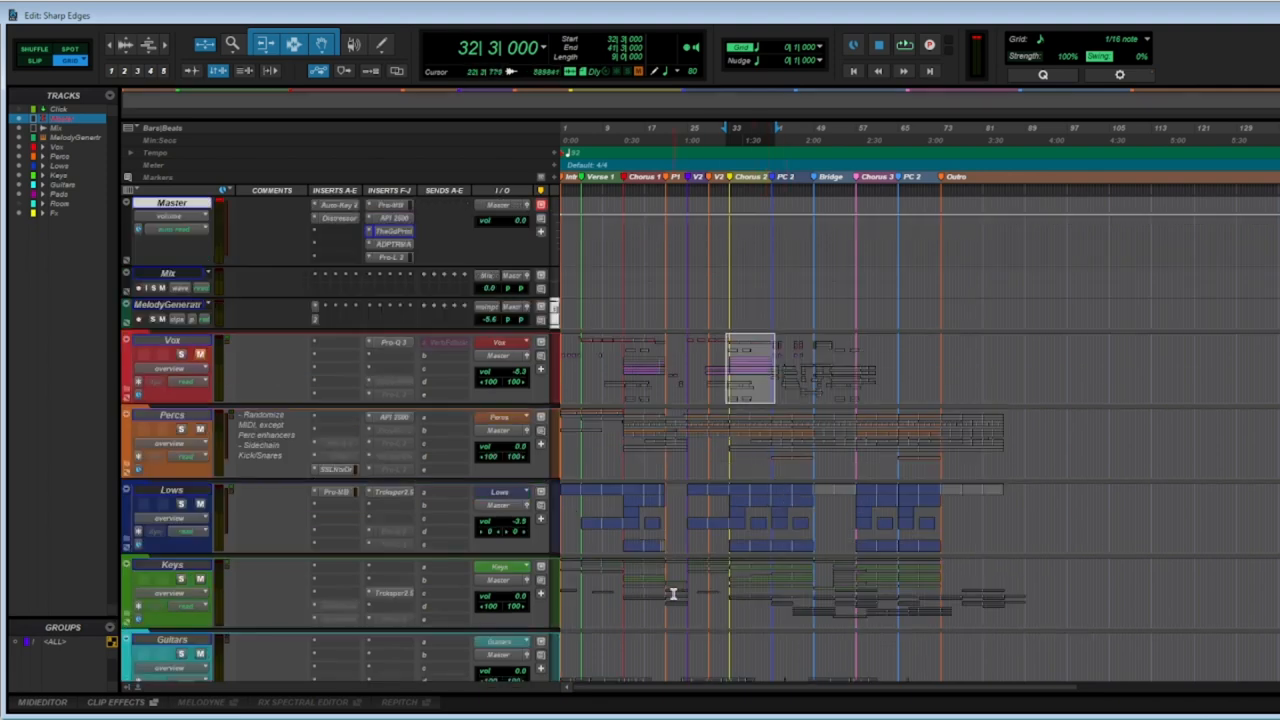
pyautogui.scroll(-1, 763, 549)
pyautogui.scroll(1, 771, 529)
pyautogui.scroll(-3, 695, 496)
pyautogui.scroll(3, 695, 496)
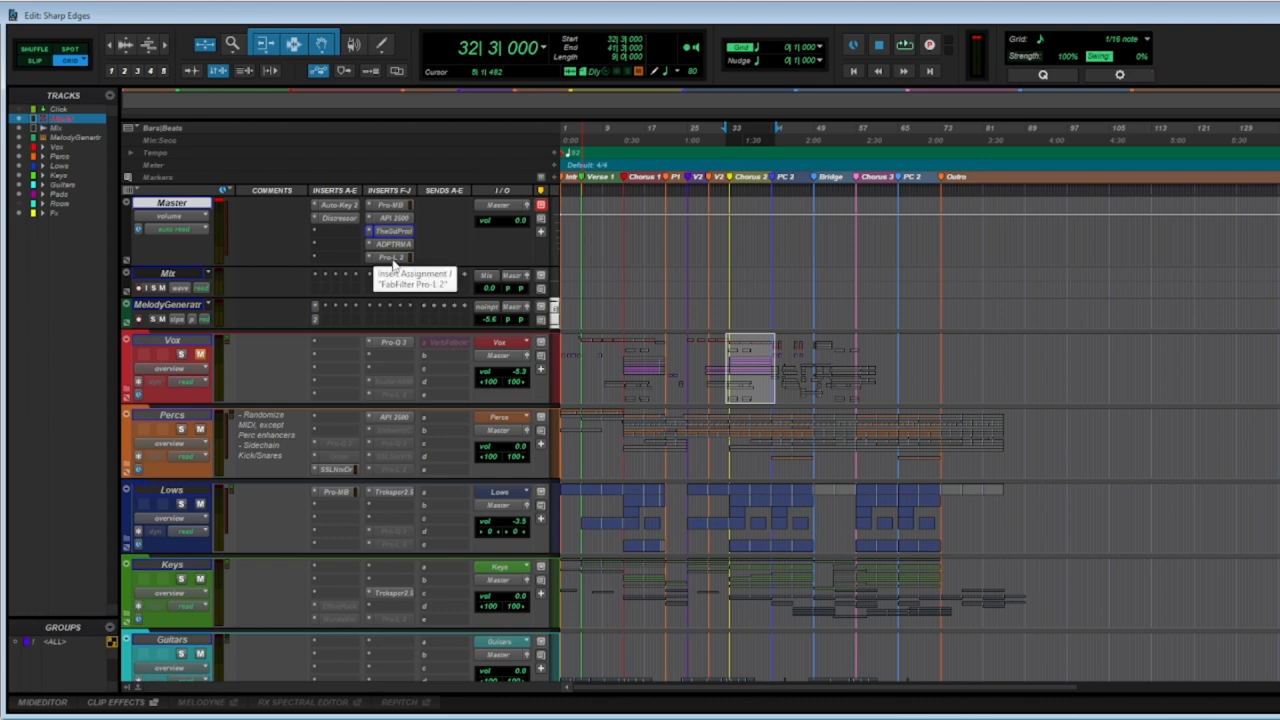
# Step: Check the Master track's Distressor compression during playback, and inspect the settings of its Pro-MB multiband compressor
pyautogui.click(339, 218)
pyautogui.moveTo(905, 100); pyautogui.dragTo(941, 115)
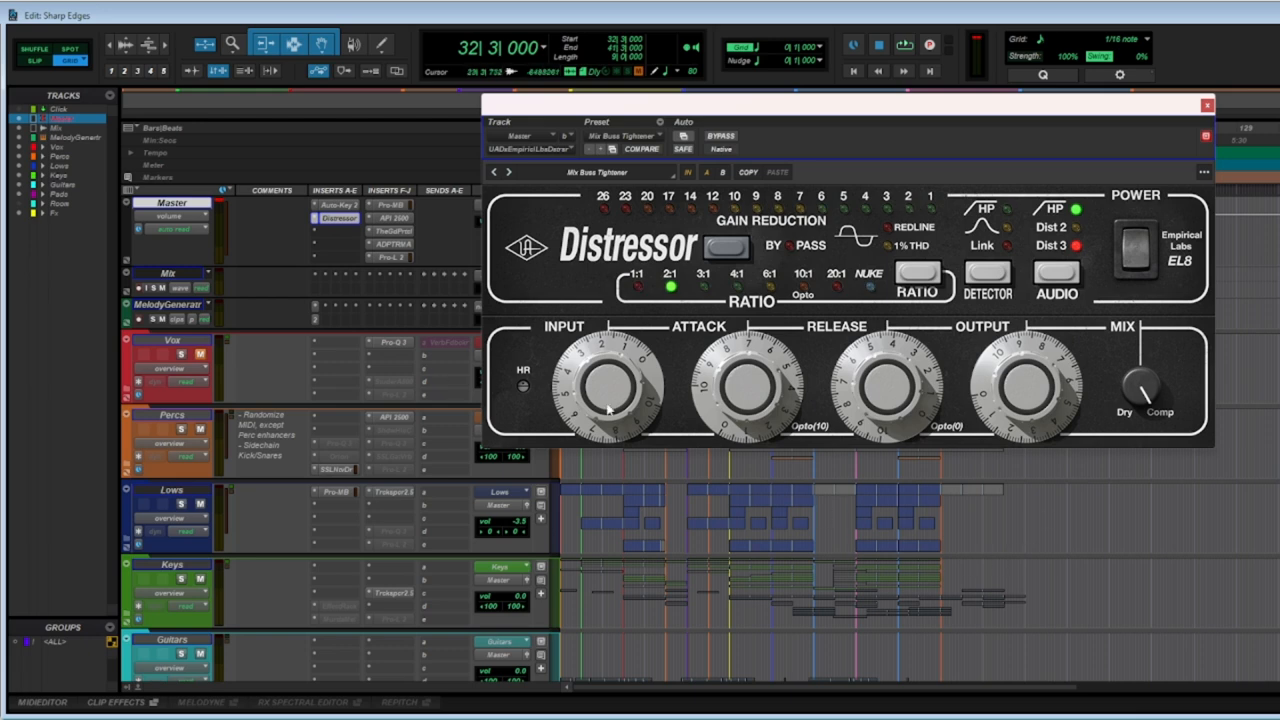
pyautogui.press('space')
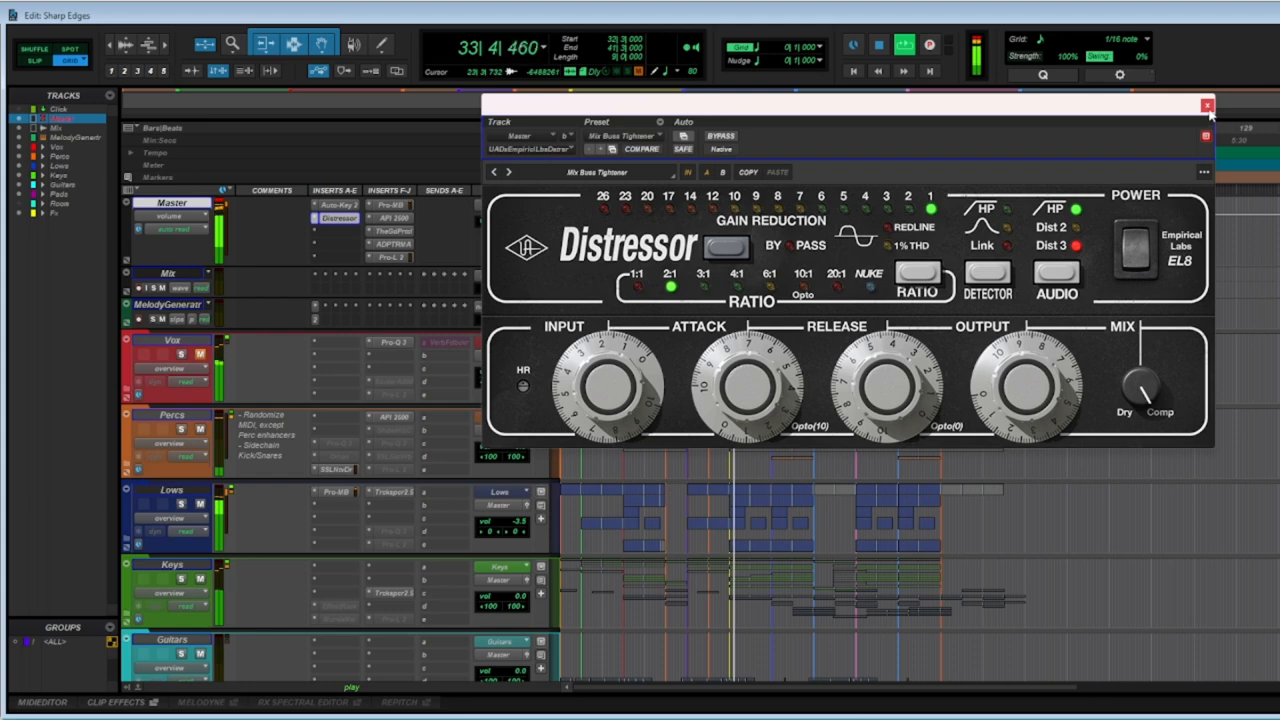
pyautogui.press('space')
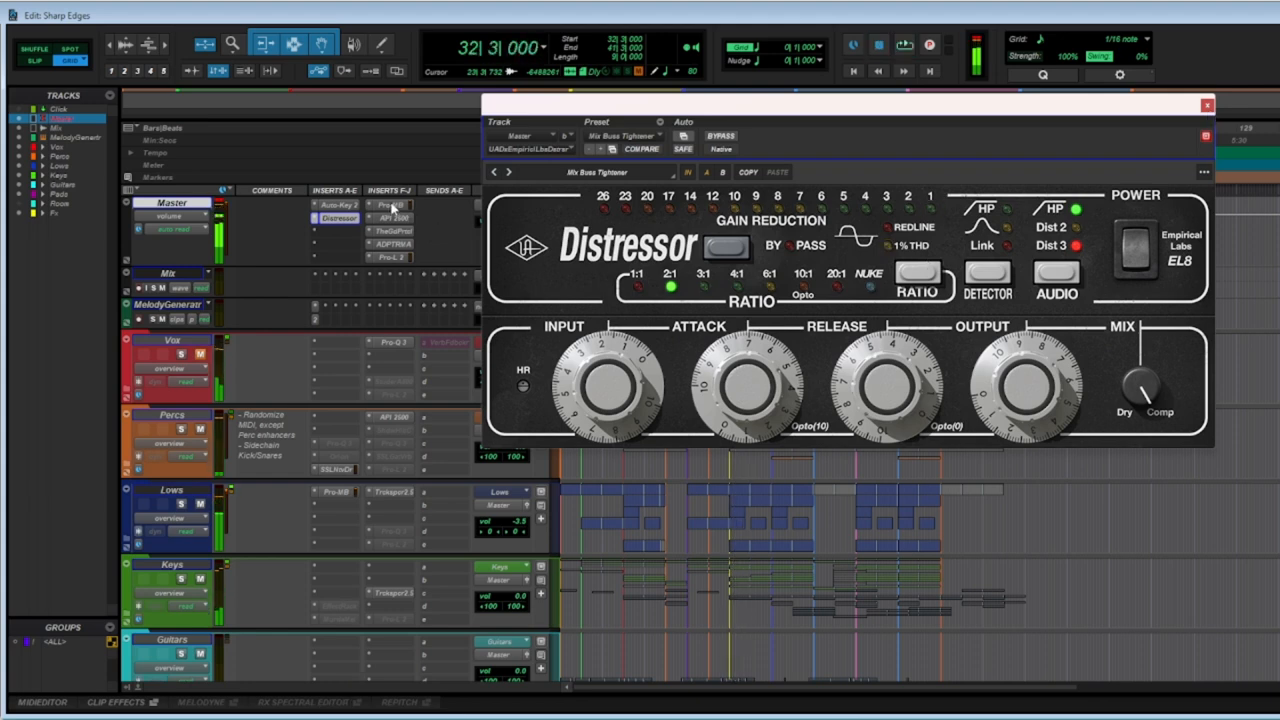
pyautogui.click(391, 205)
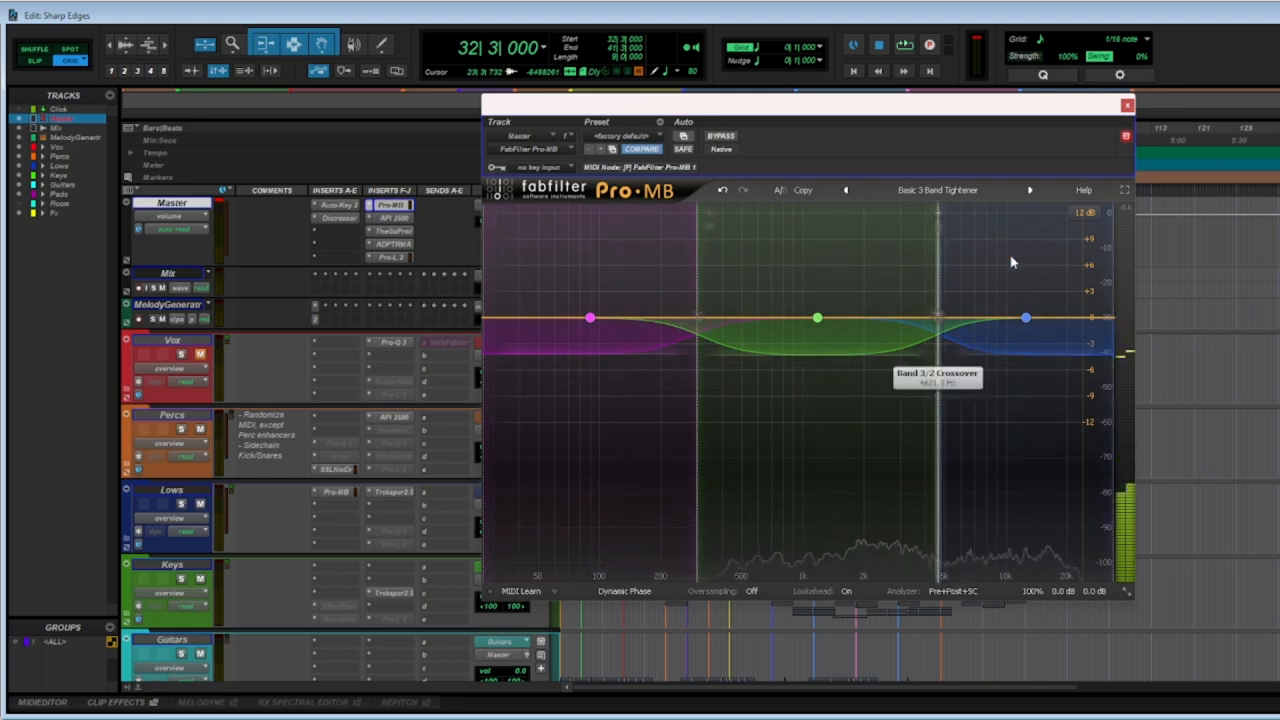
pyautogui.click(1128, 105)
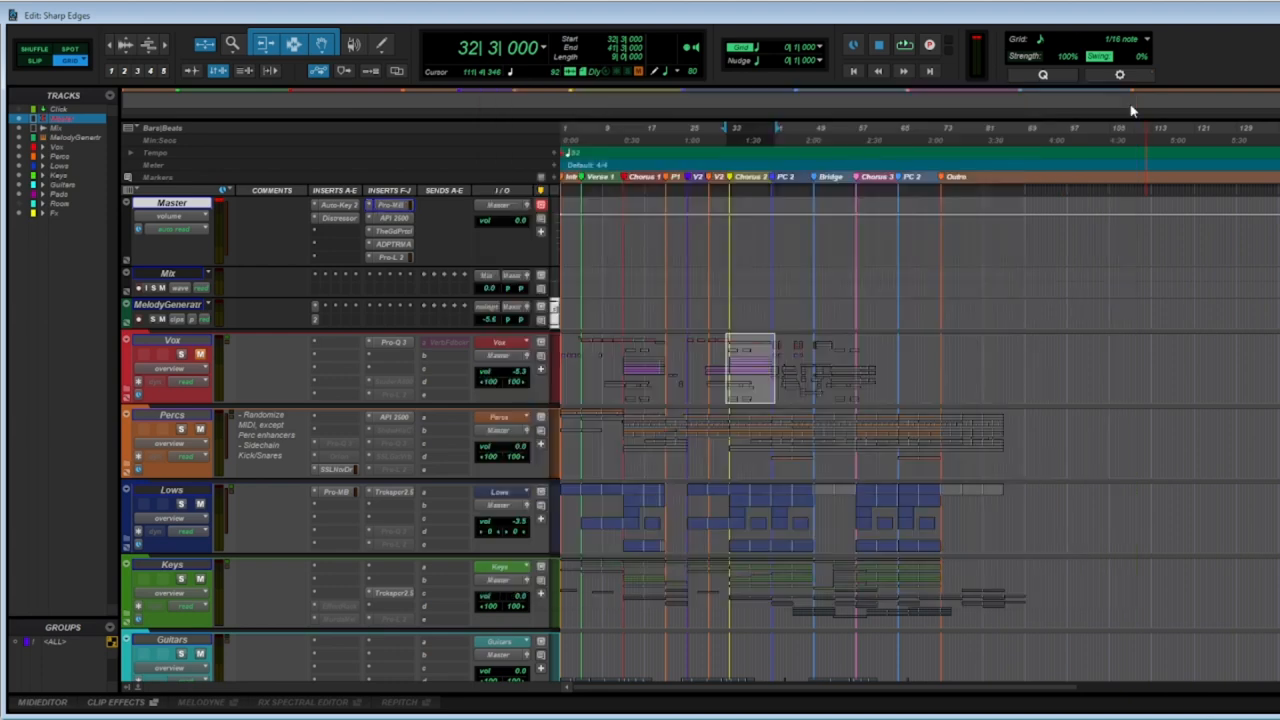
# Step: Check the API 2500 bus compressor's settings and metering on the Master track during playback
pyautogui.click(400, 220)
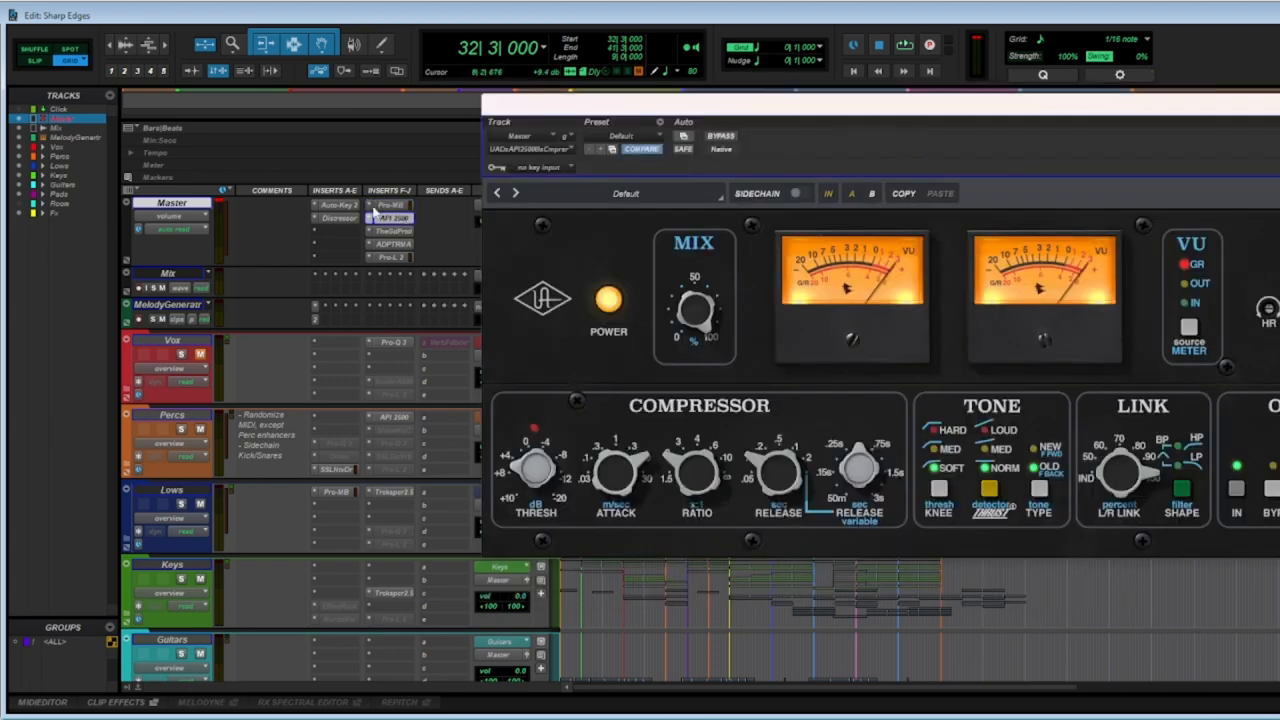
pyautogui.moveTo(800, 117); pyautogui.dragTo(669, 112)
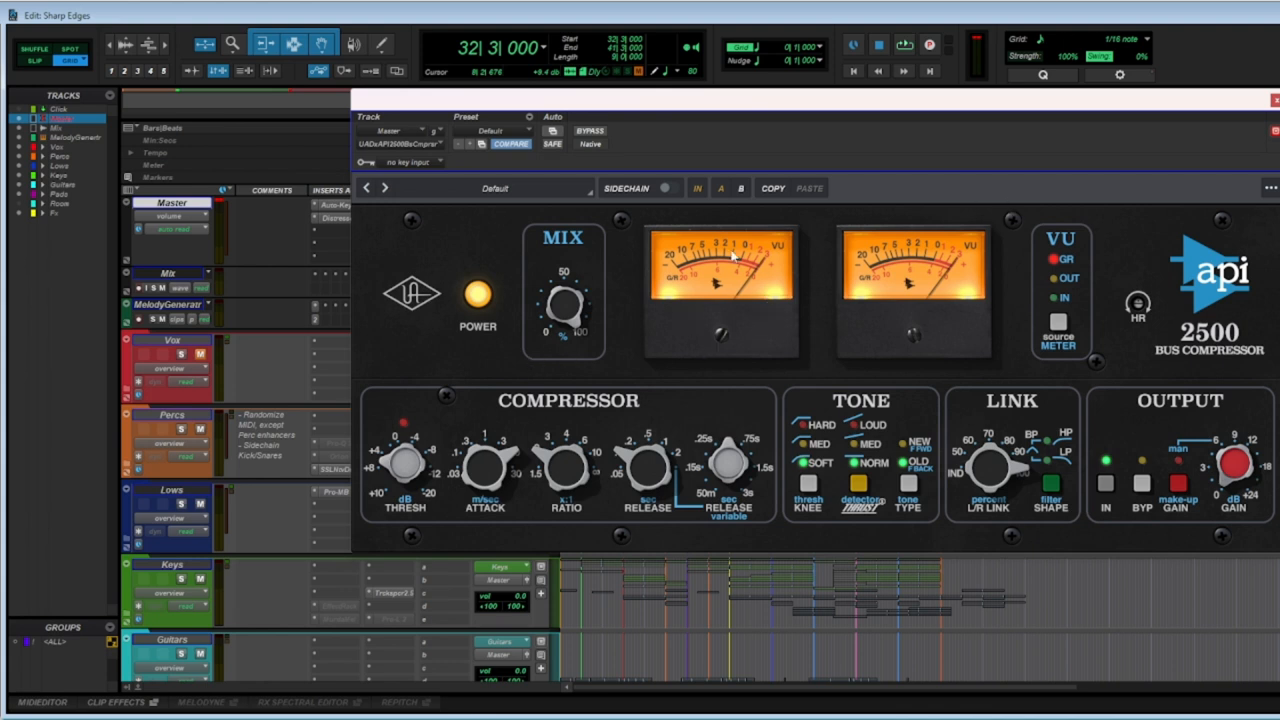
pyautogui.press('space')
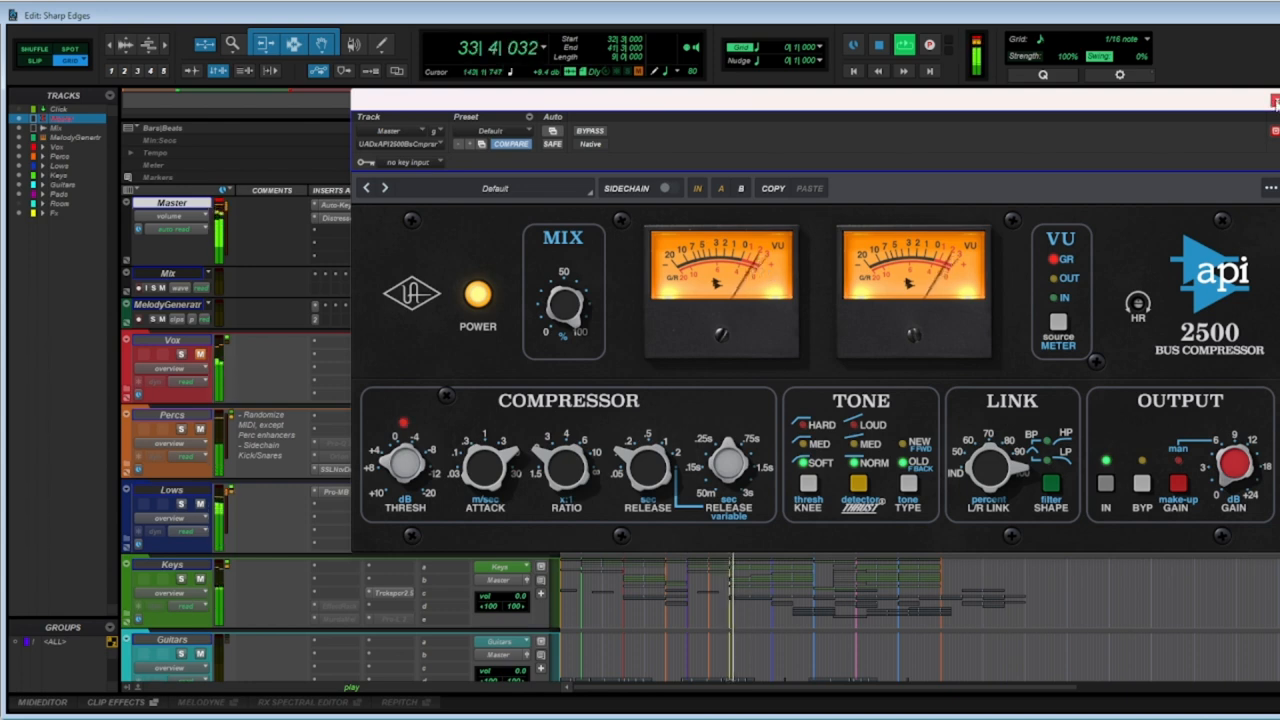
pyautogui.click(1274, 101)
pyautogui.press('space')
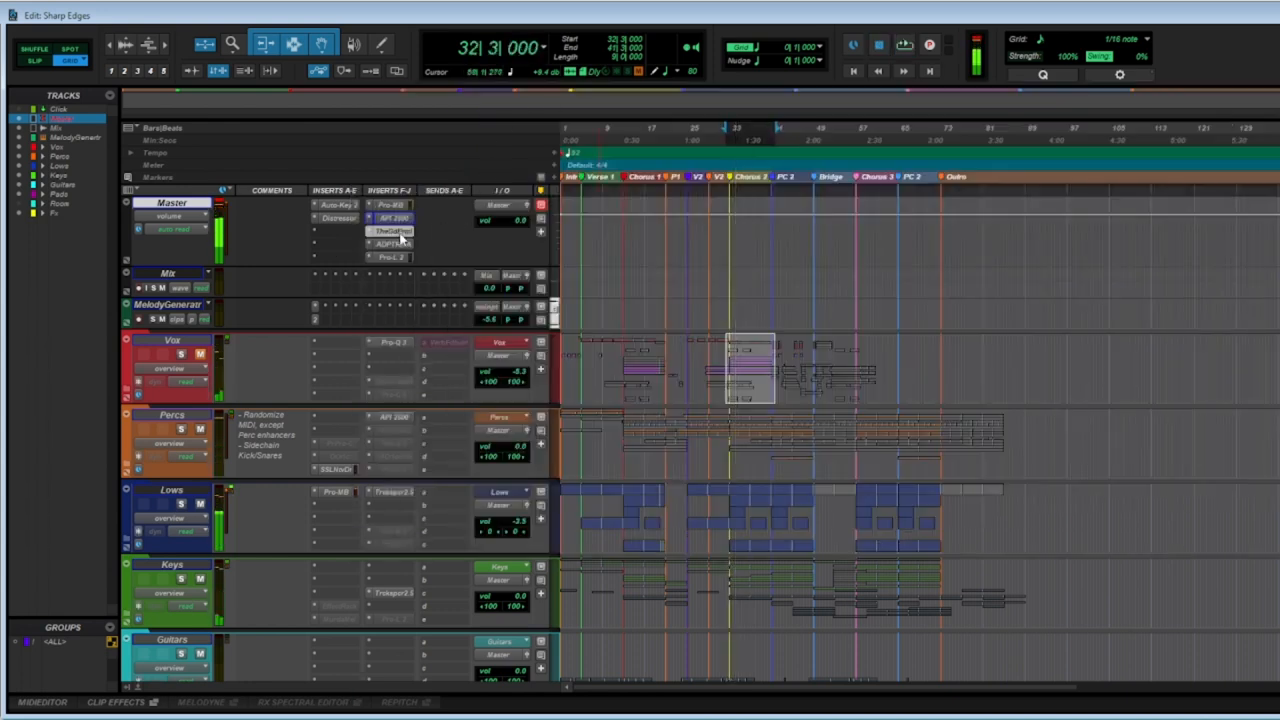
# Step: Inspect the settings of The God Particle and the Pro-L 2 limiter on the Master track
pyautogui.click(397, 232)
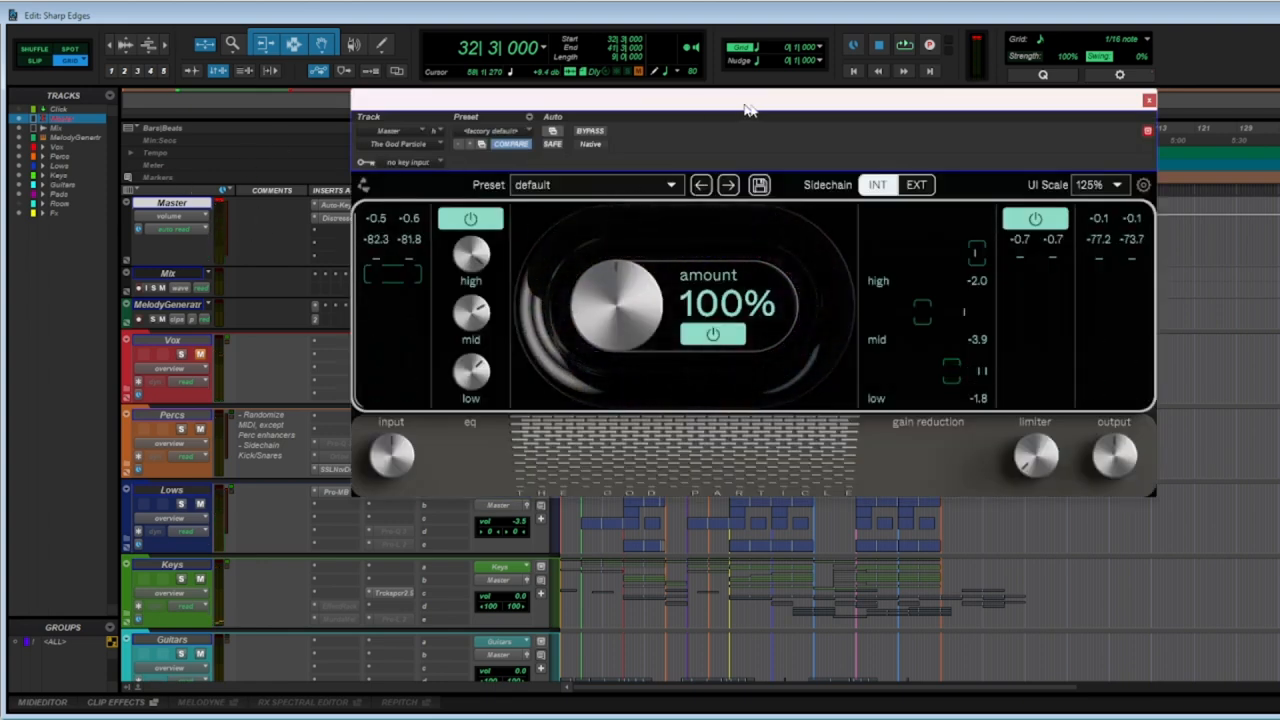
pyautogui.moveTo(748, 108); pyautogui.dragTo(762, 110)
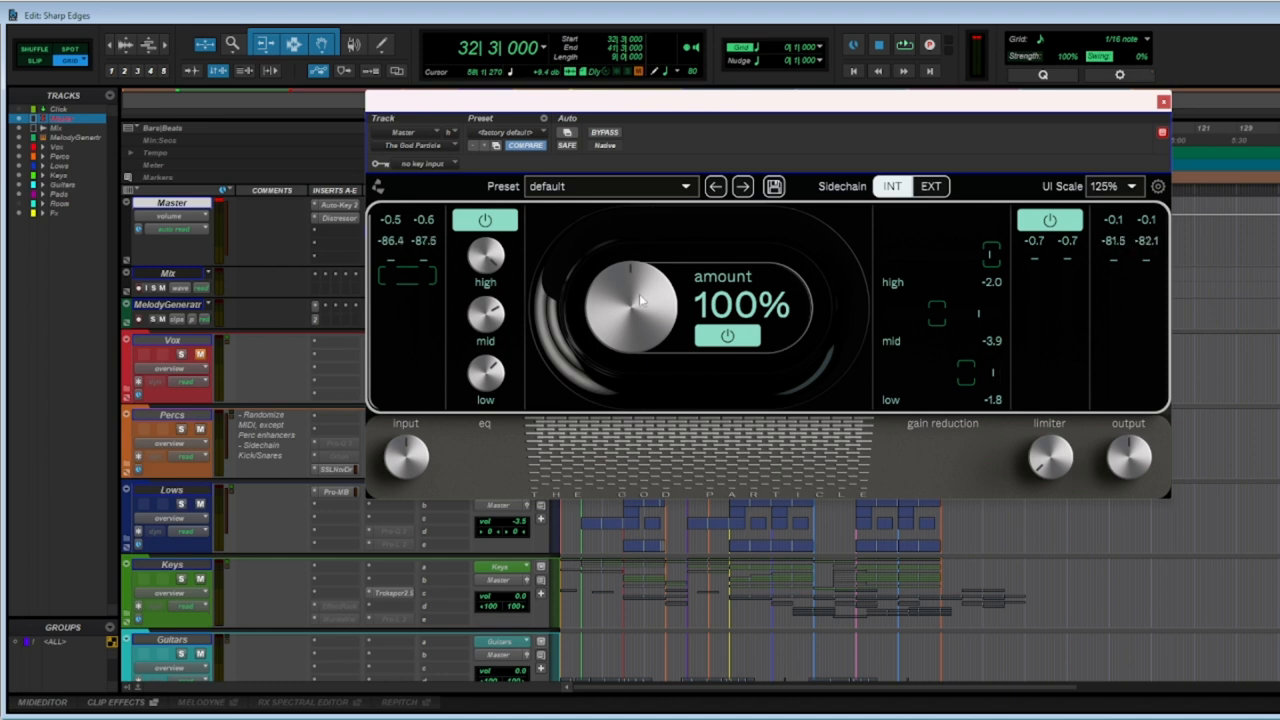
pyautogui.moveTo(498, 346)
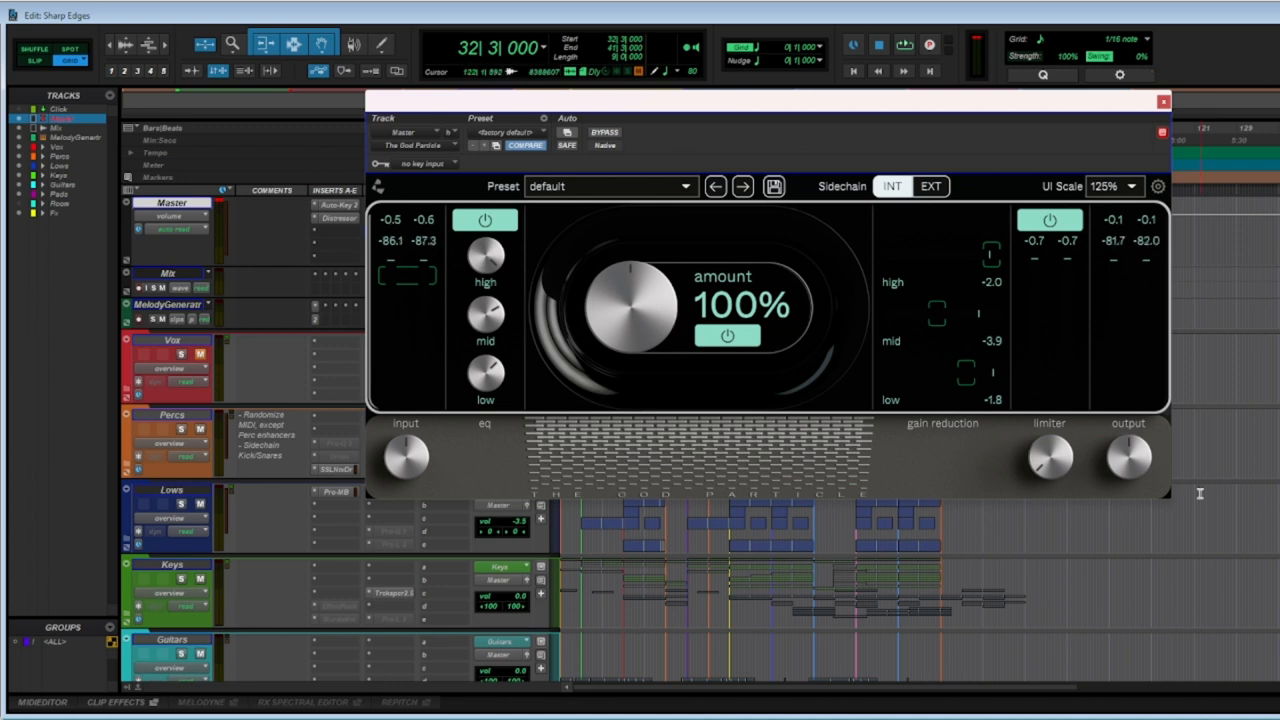
pyautogui.moveTo(1078, 455)
pyautogui.click(1163, 101)
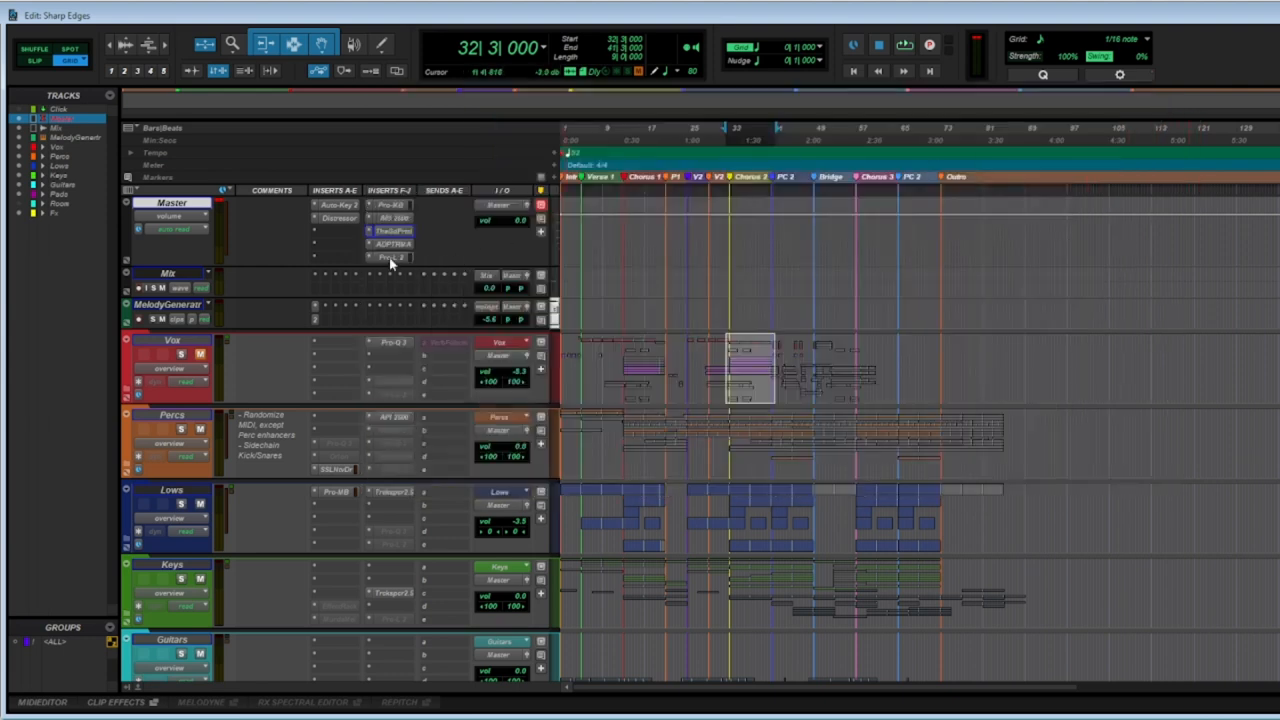
pyautogui.click(397, 265)
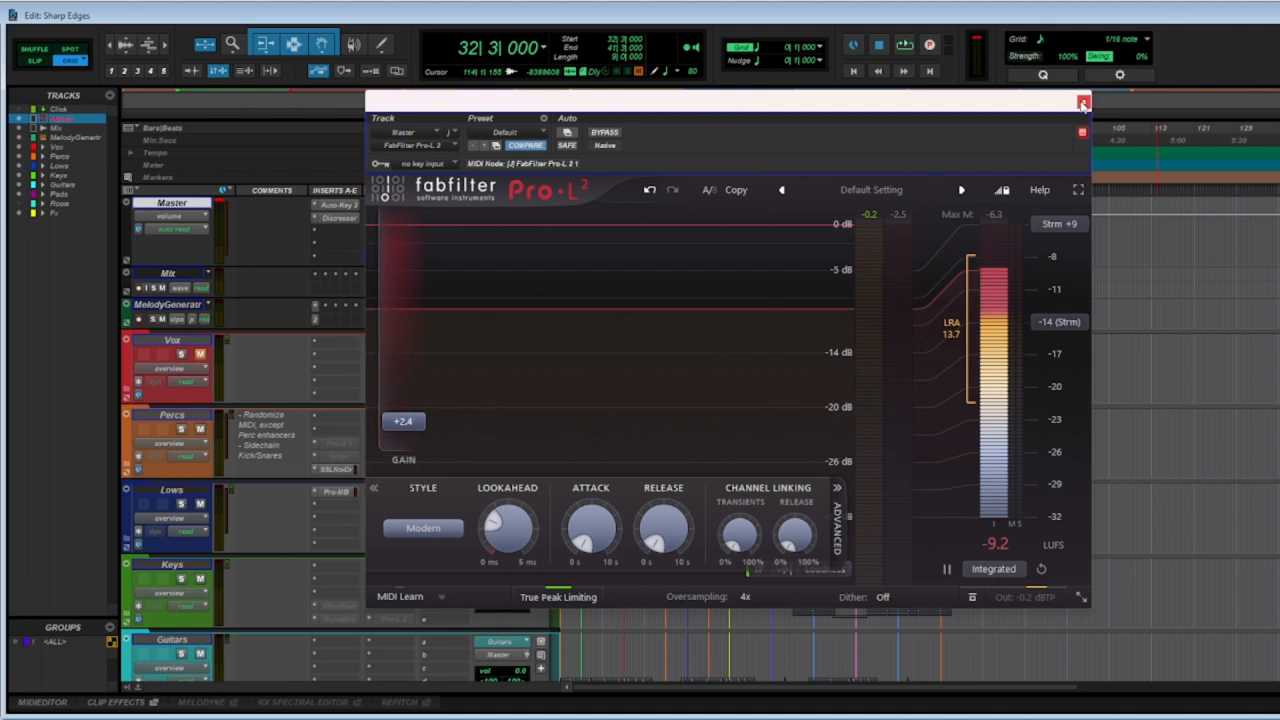
pyautogui.click(1083, 102)
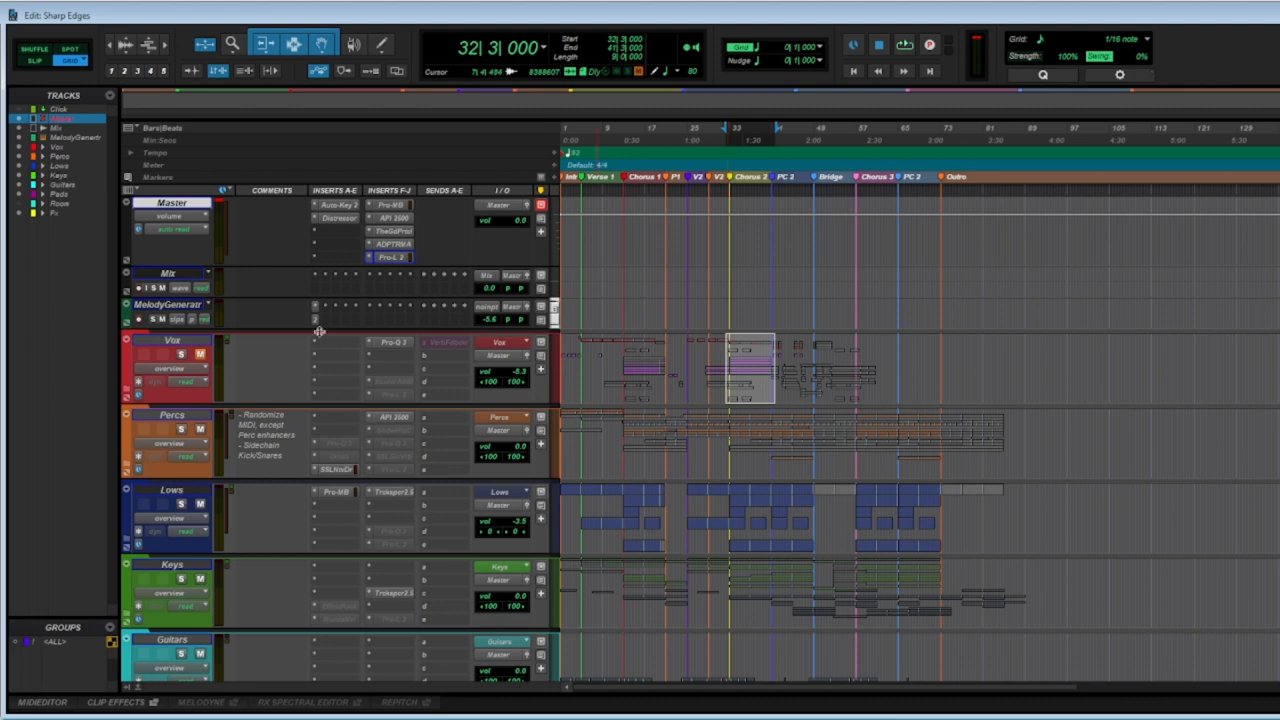
# Step: Insert the stereo bx_console N plug-in in the first insert slot of the Percs track
pyautogui.click(336, 418)
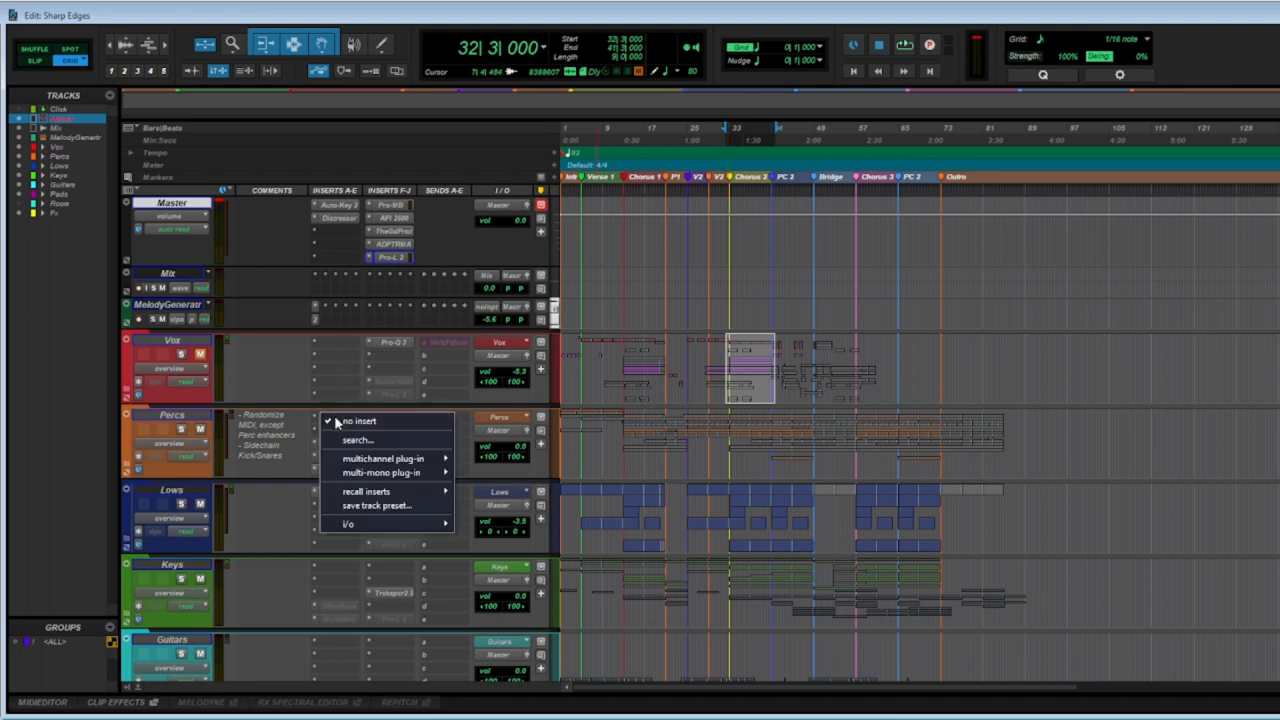
pyautogui.write('ss')
pyautogui.press('BackSpace')
pyautogui.press('BackSpace')
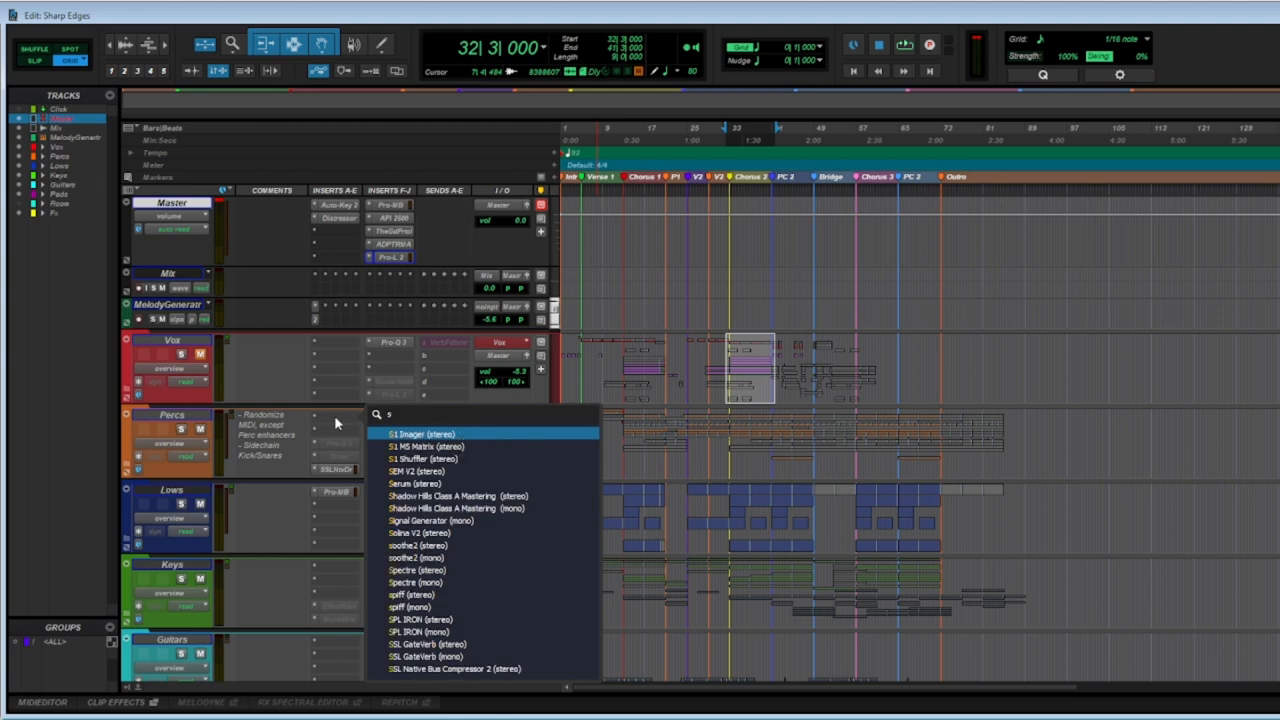
pyautogui.write('bs')
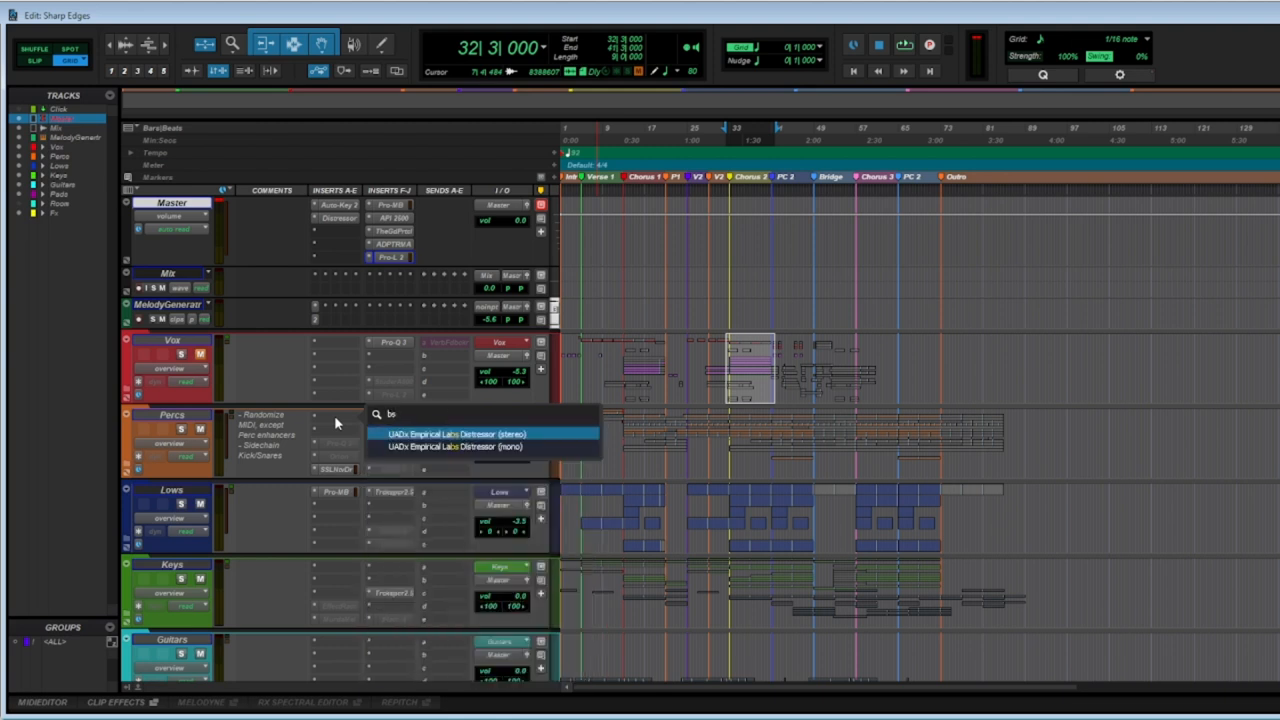
pyautogui.press('BackSpace')
pyautogui.write('x')
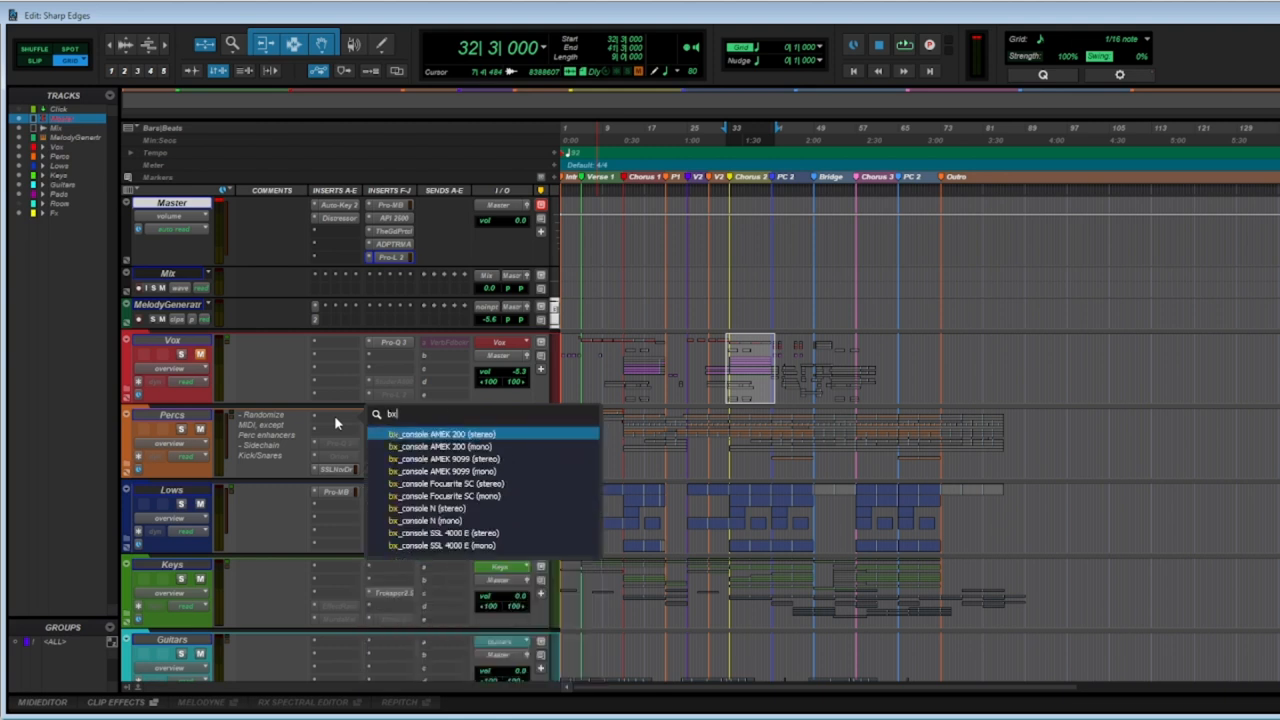
pyautogui.click(505, 509)
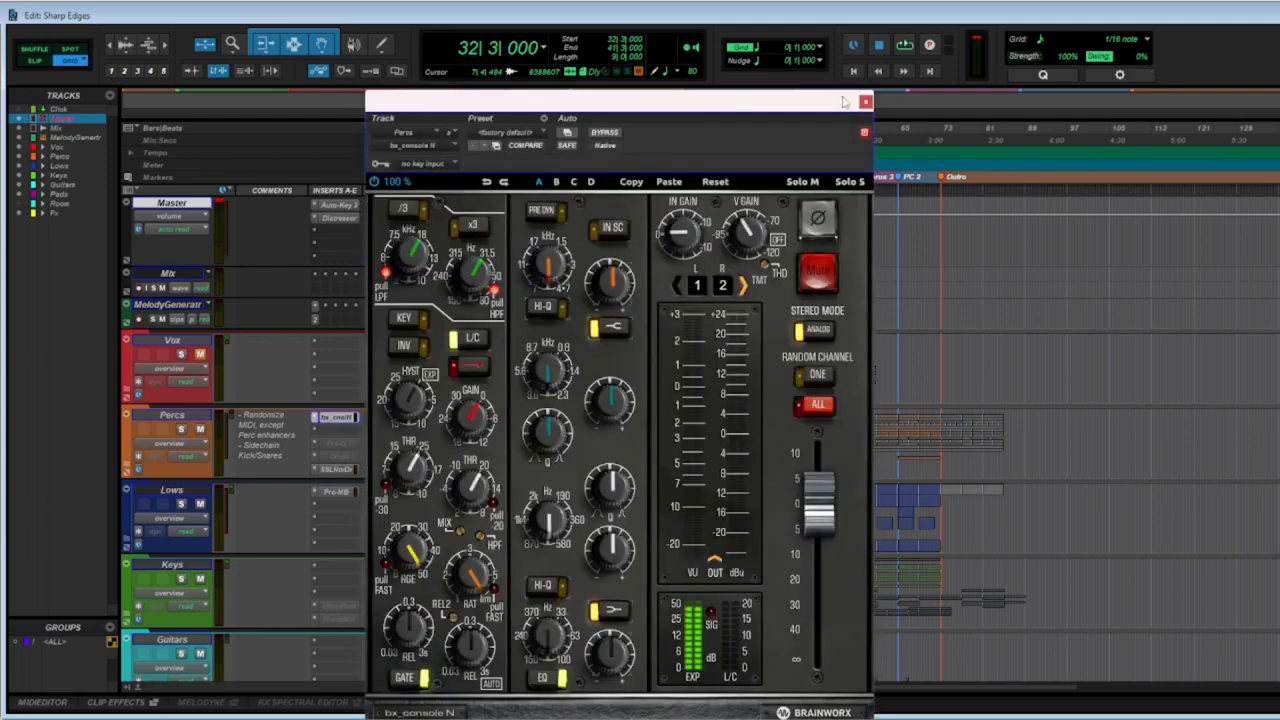
pyautogui.moveTo(840, 103); pyautogui.dragTo(848, 73)
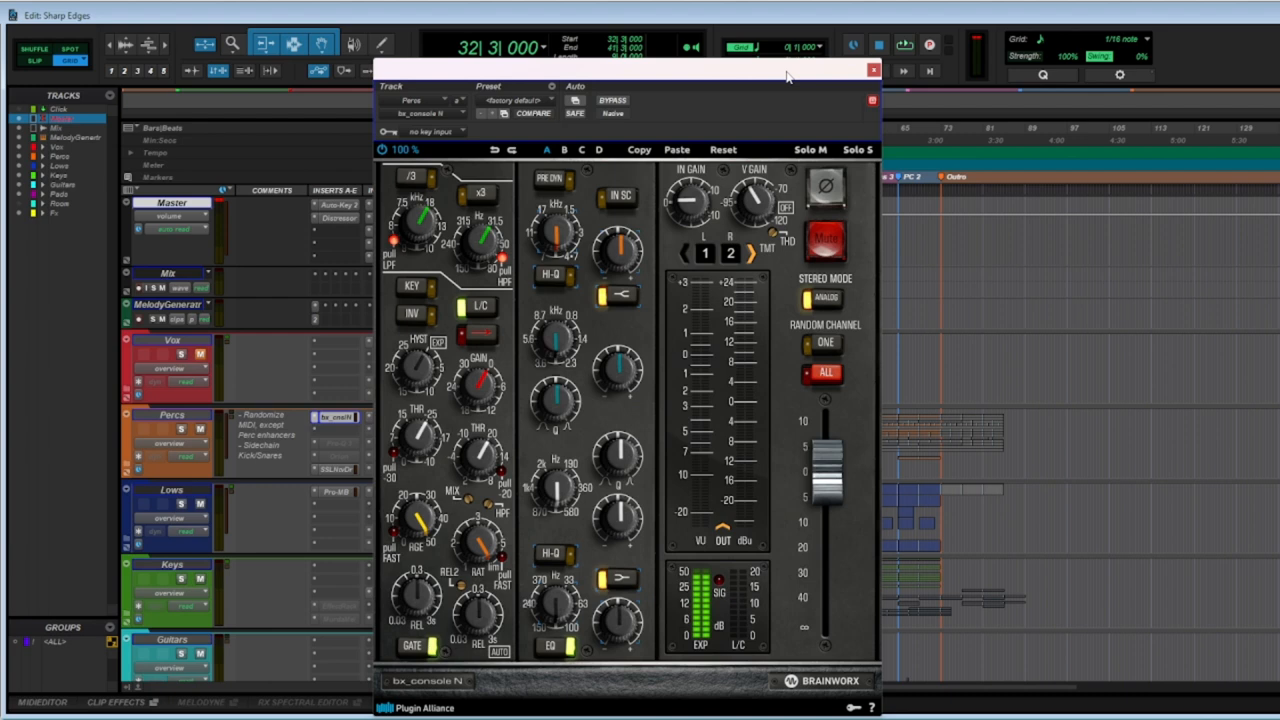
pyautogui.moveTo(791, 77); pyautogui.dragTo(795, 53)
# Step: Adjust the V GAIN level of bx_console N on the Percs track, and move the plug-in window clear of the track inserts
pyautogui.moveTo(761, 180)
pyautogui.mouseDown()
pyautogui.moveTo(760, 191)
pyautogui.moveTo(760, 178)
pyautogui.mouseUp()
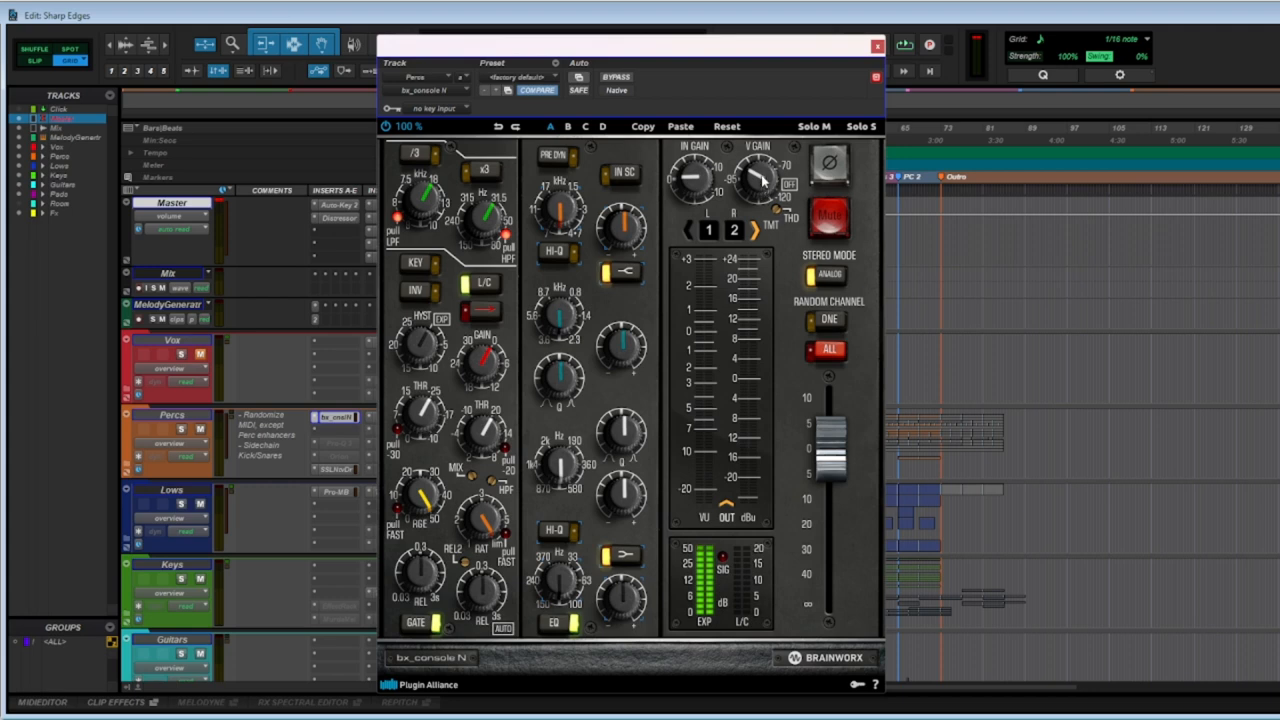
pyautogui.moveTo(764, 186)
pyautogui.mouseDown()
pyautogui.moveTo(781, 250)
pyautogui.moveTo(775, 205)
pyautogui.moveTo(742, 183)
pyautogui.mouseUp()
pyautogui.moveTo(759, 196); pyautogui.dragTo(783, 253)
pyautogui.moveTo(738, 186); pyautogui.dragTo(713, 106)
pyautogui.moveTo(749, 191); pyautogui.dragTo(744, 125)
pyautogui.moveTo(754, 186); pyautogui.dragTo(787, 300)
pyautogui.moveTo(622, 51); pyautogui.dragTo(896, 66)
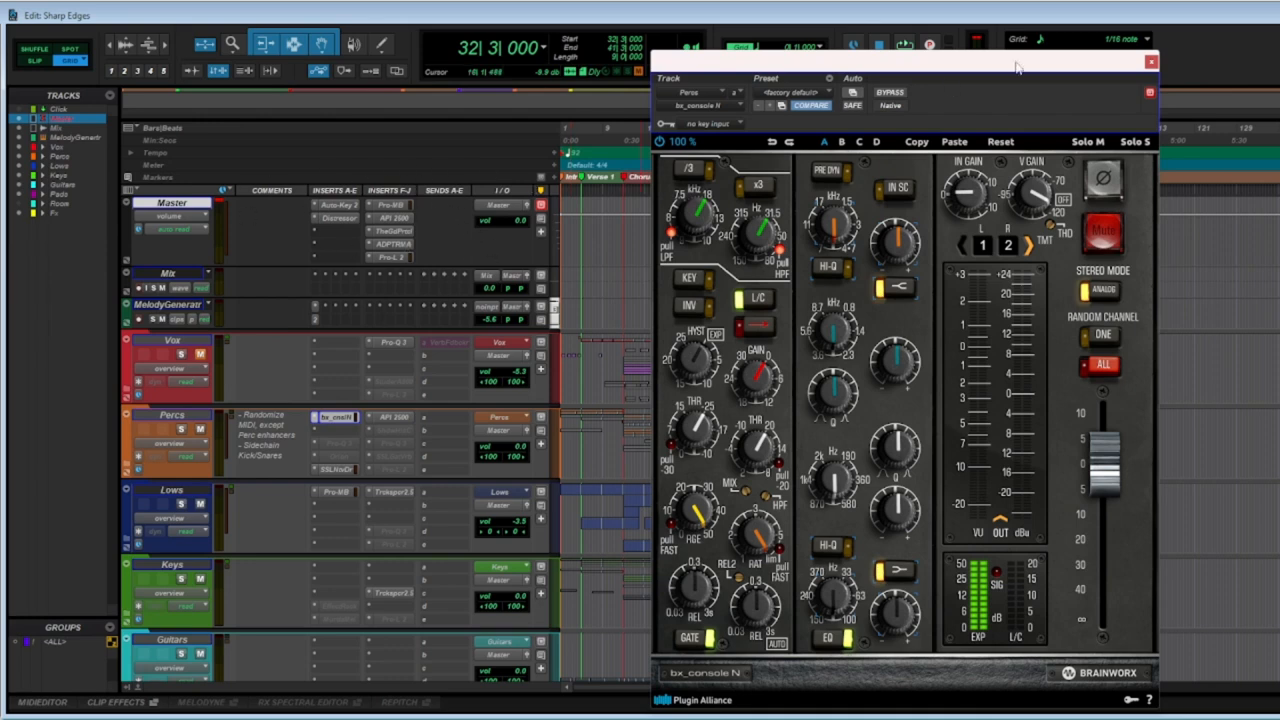
# Step: Close the bx_console N window and remove the plug-in from the Percs track's first insert slot
pyautogui.click(1151, 64)
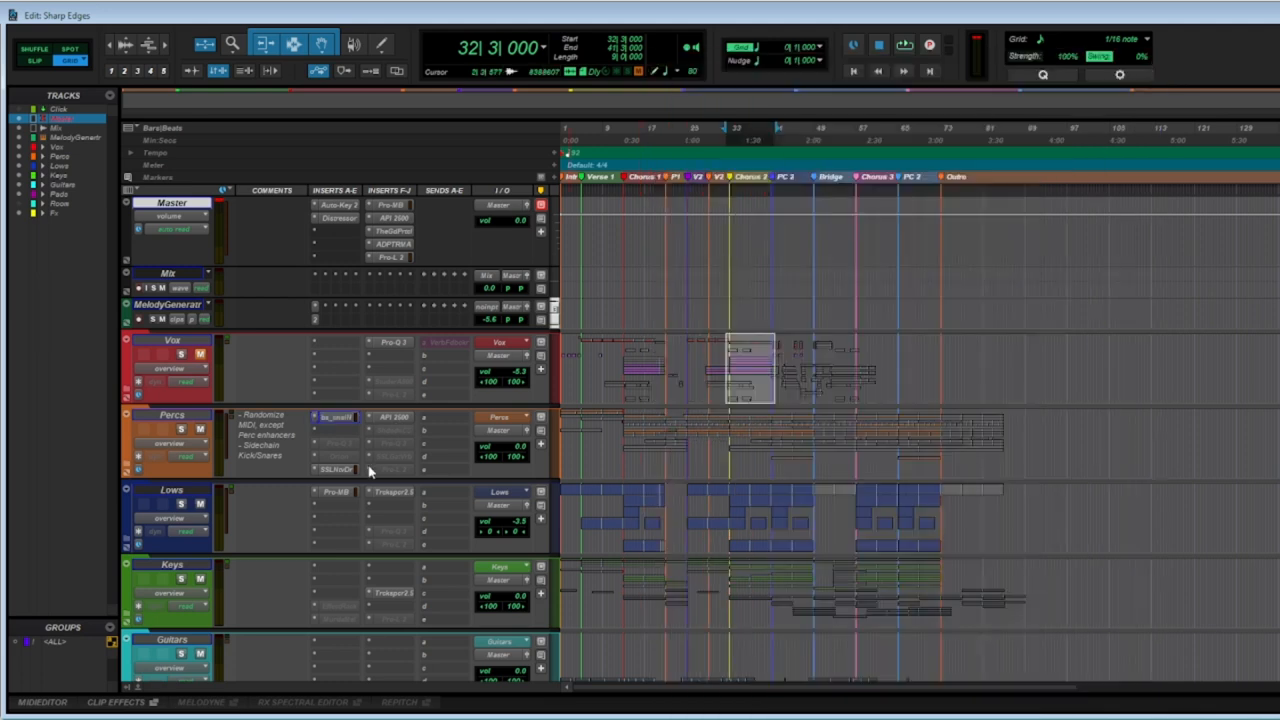
pyautogui.click(321, 421)
pyautogui.click(322, 421)
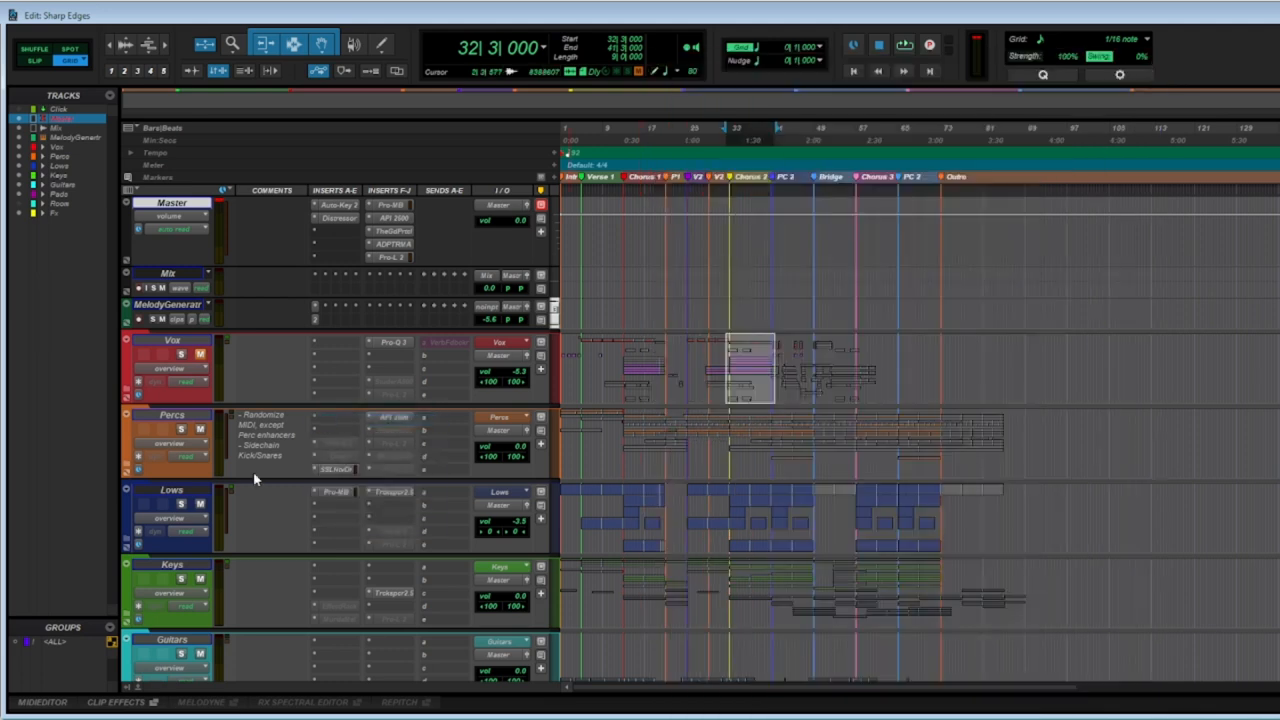
# Step: Expand the Percs folder and select the Intro perc.dup1 track with its Kick clip at the start of Chorus 2
pyautogui.click(127, 470)
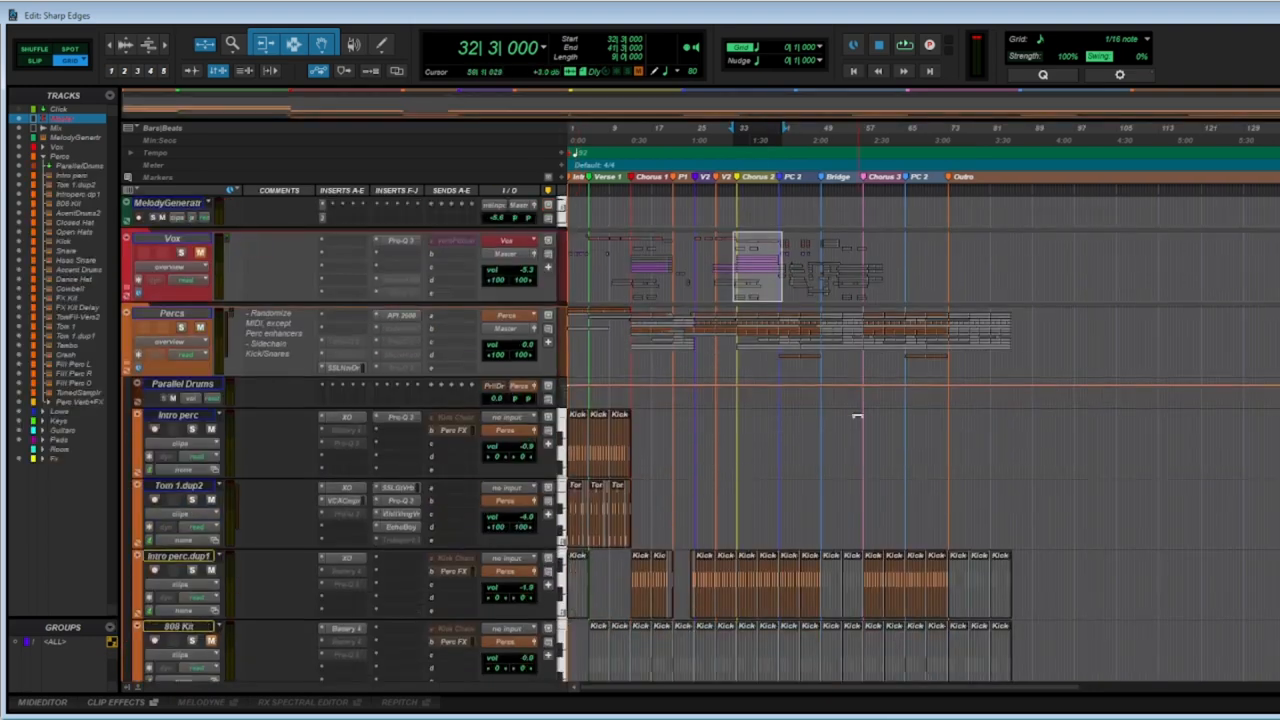
pyautogui.scroll(-1, 772, 450)
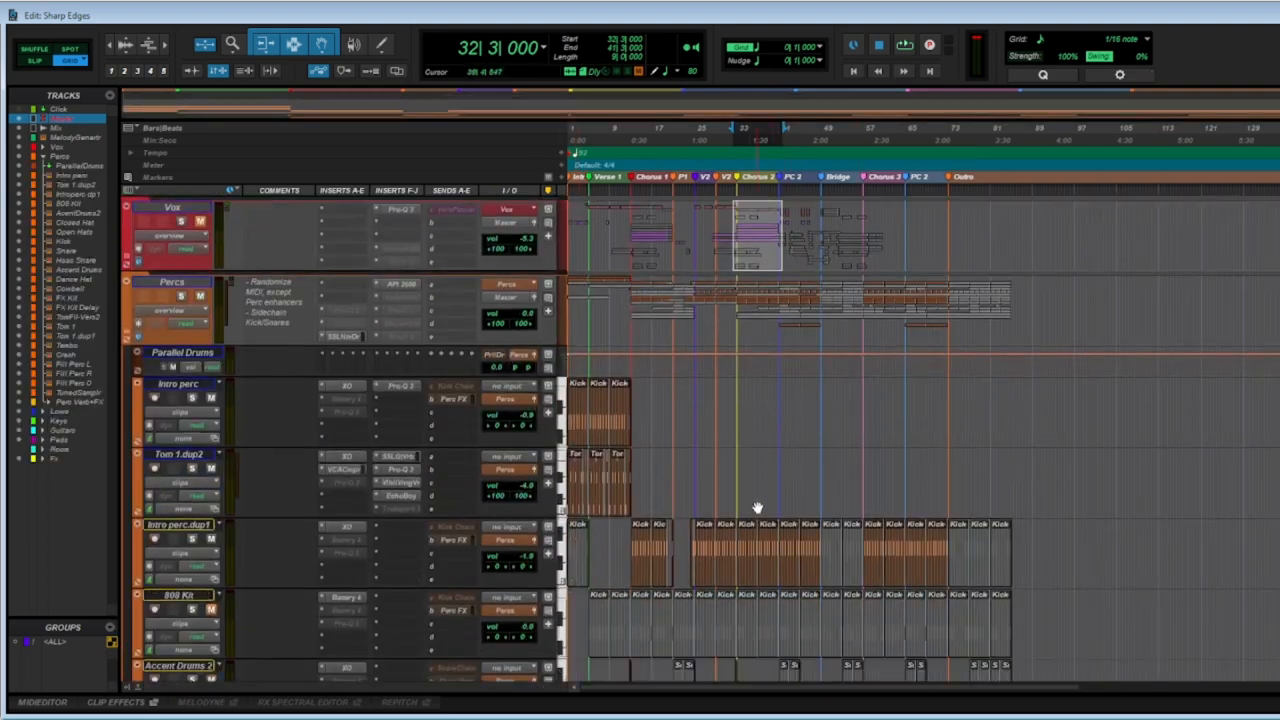
pyautogui.scroll(-2, 757, 510)
pyautogui.scroll(-2, 756, 511)
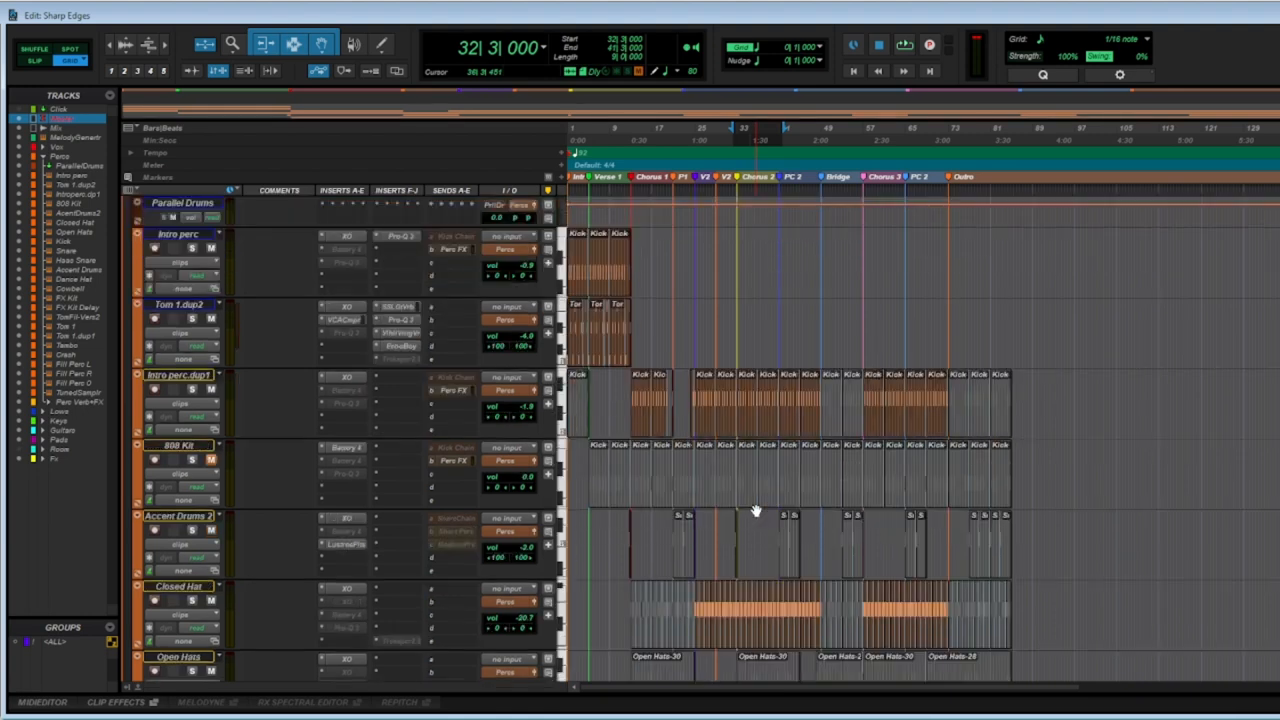
pyautogui.click(745, 432)
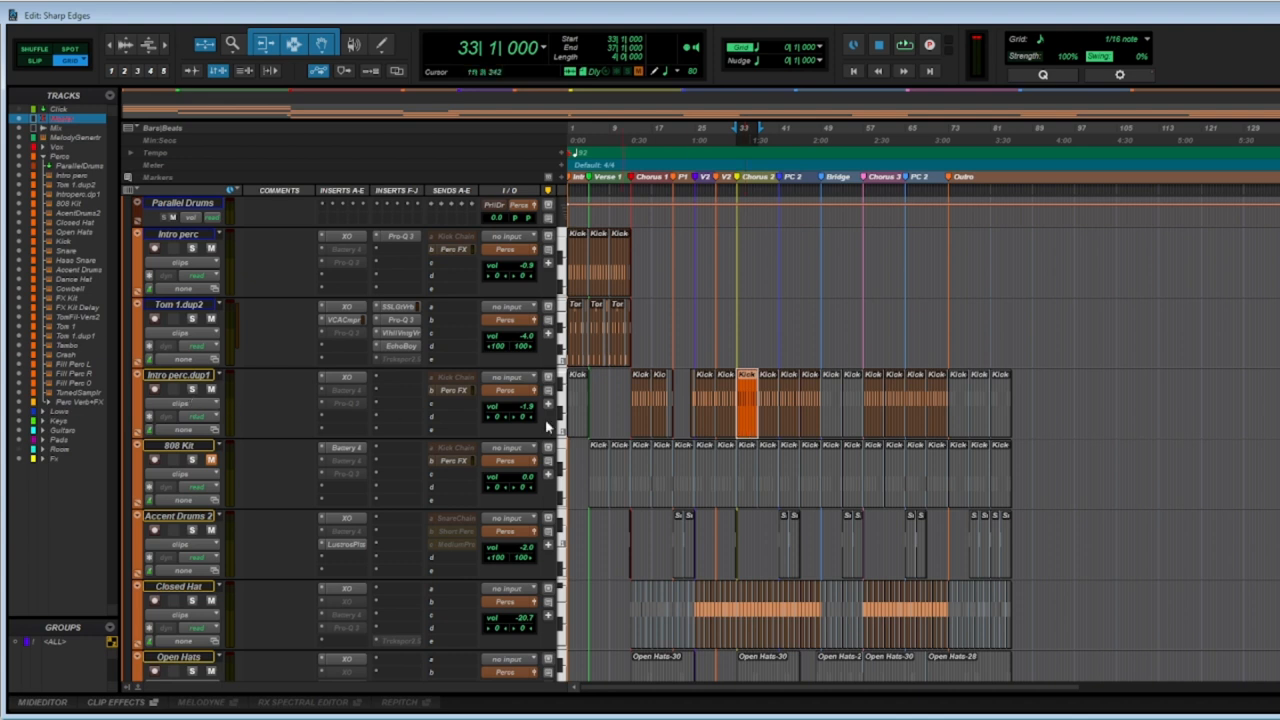
pyautogui.click(178, 377)
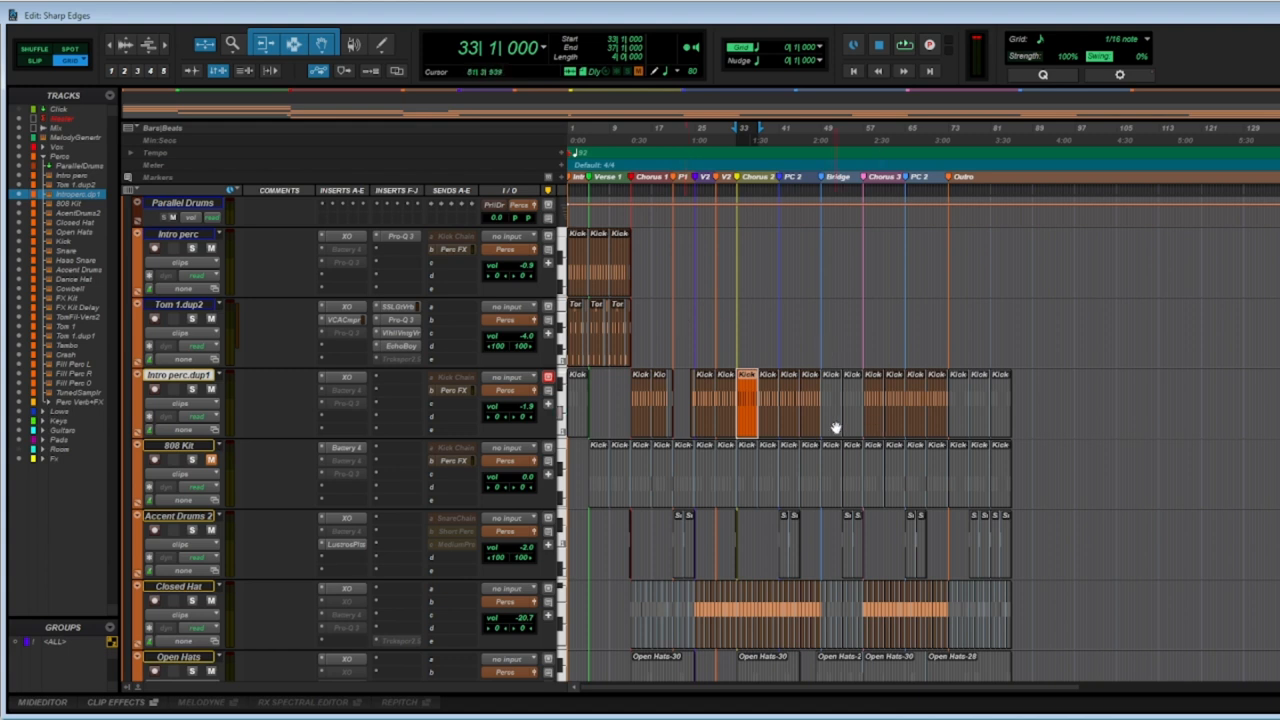
# Step: Look over the inserts and sends of the percussion sub-tracks, and collapse the Percs folder
pyautogui.scroll(-1, 835, 428)
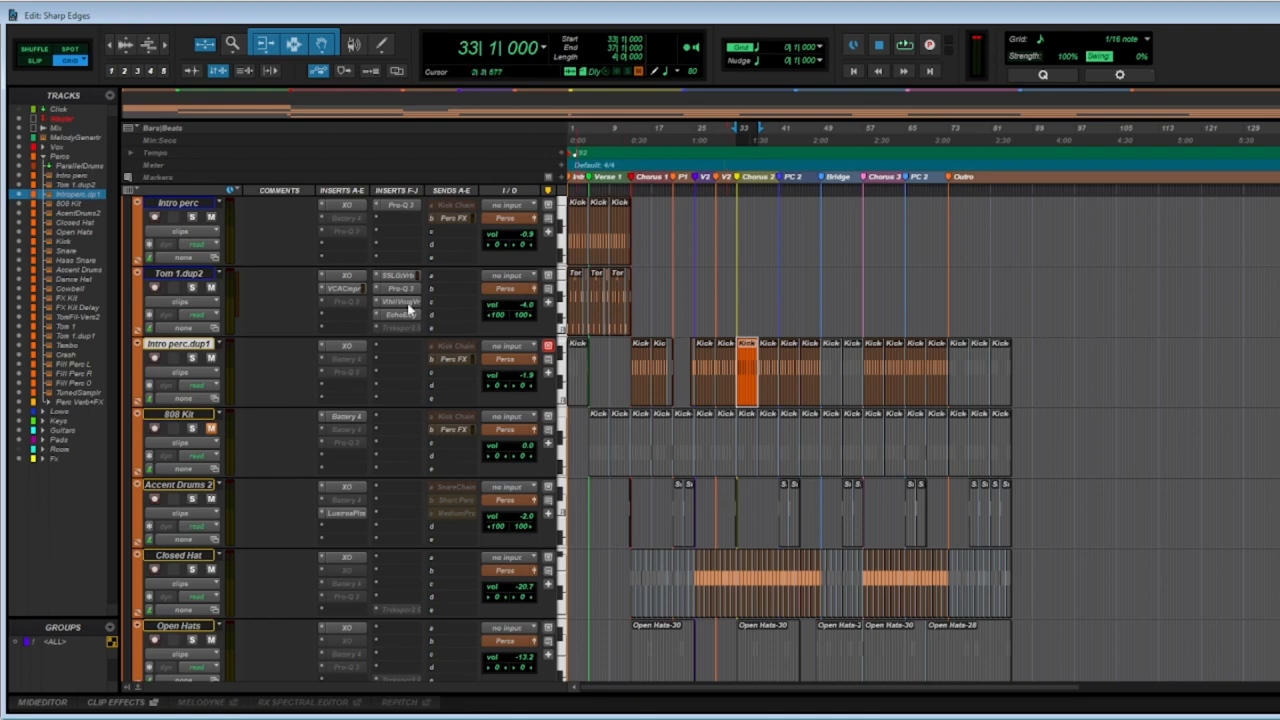
pyautogui.scroll(5, 449, 360)
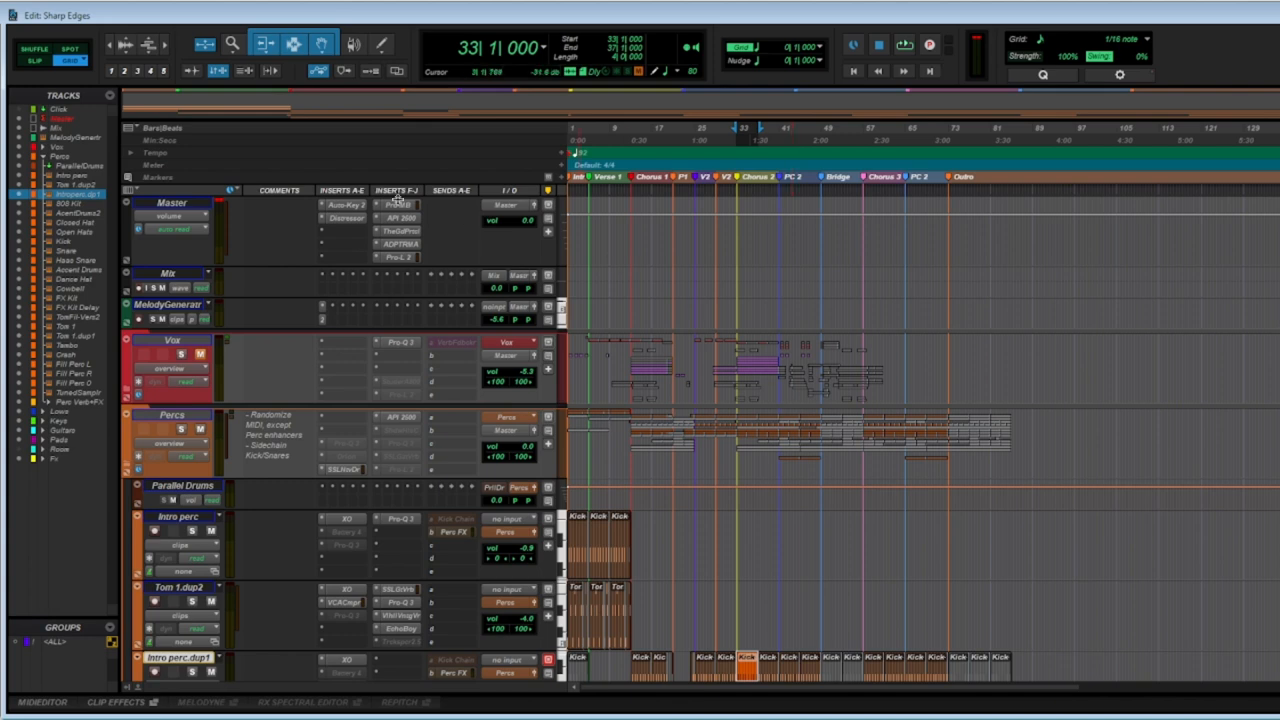
pyautogui.scroll(-2, 693, 305)
pyautogui.scroll(-2, 718, 490)
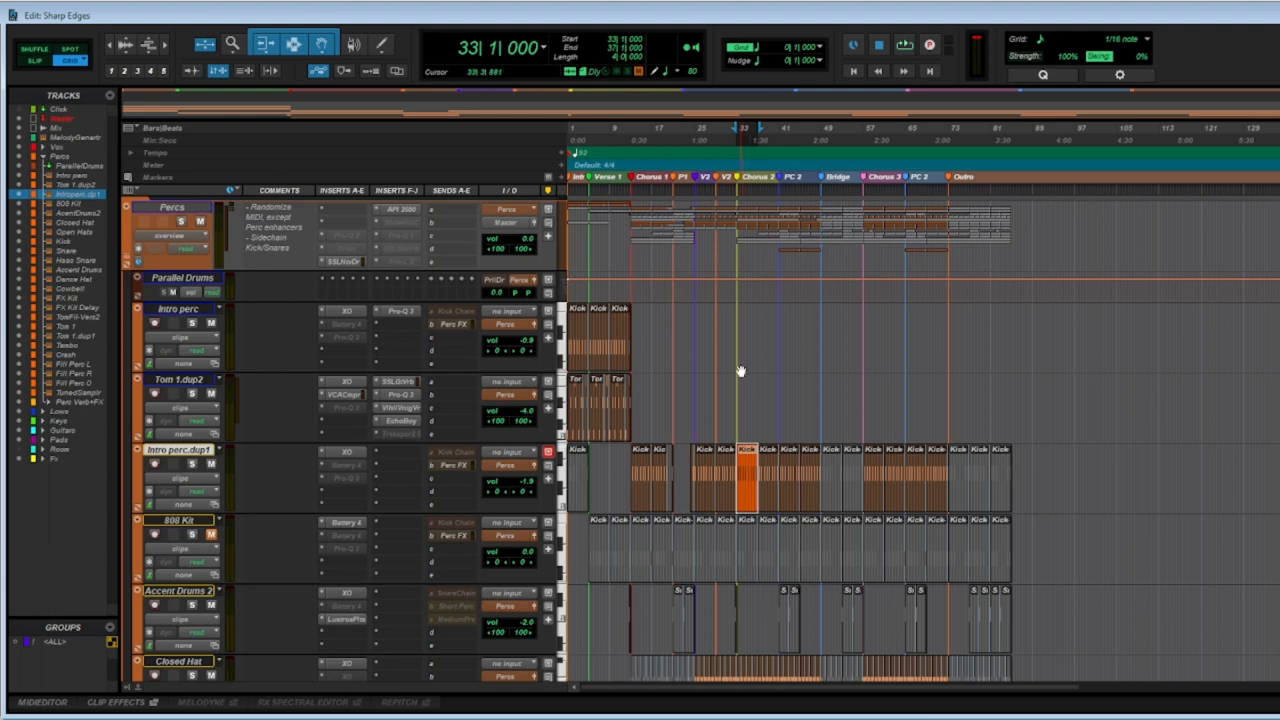
pyautogui.scroll(3, 338, 390)
pyautogui.click(127, 370)
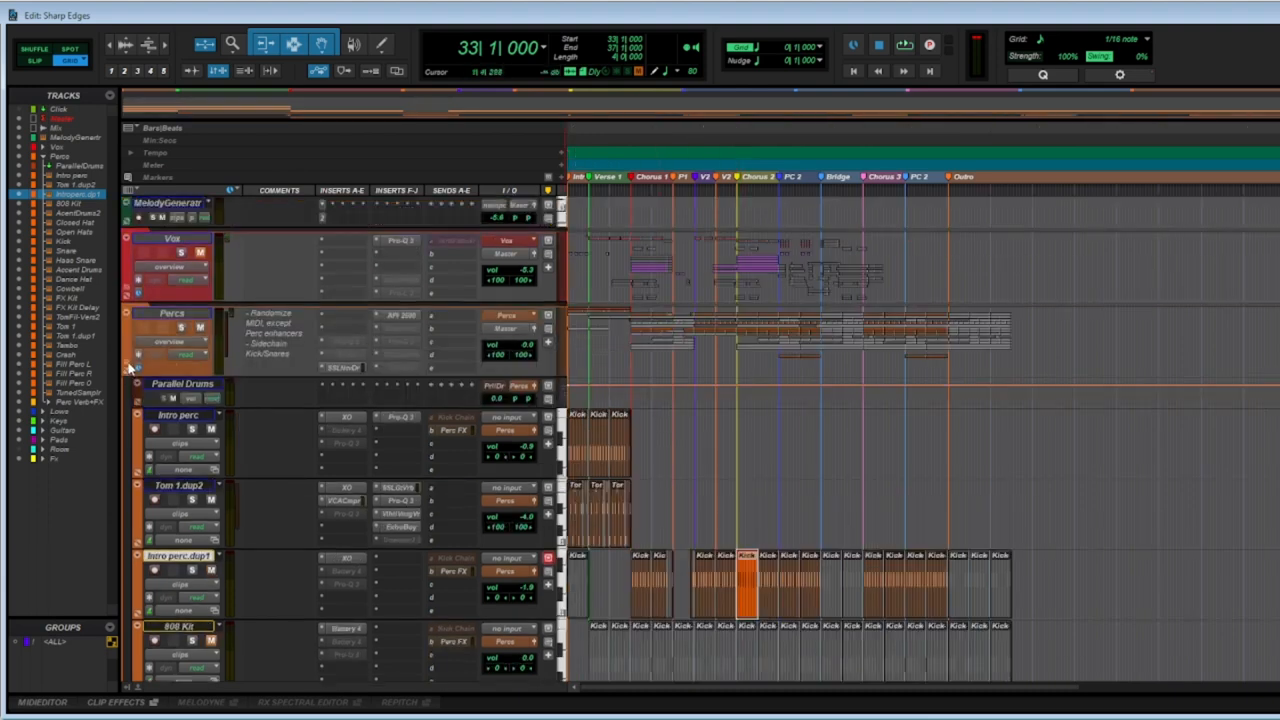
pyautogui.scroll(3, 450, 312)
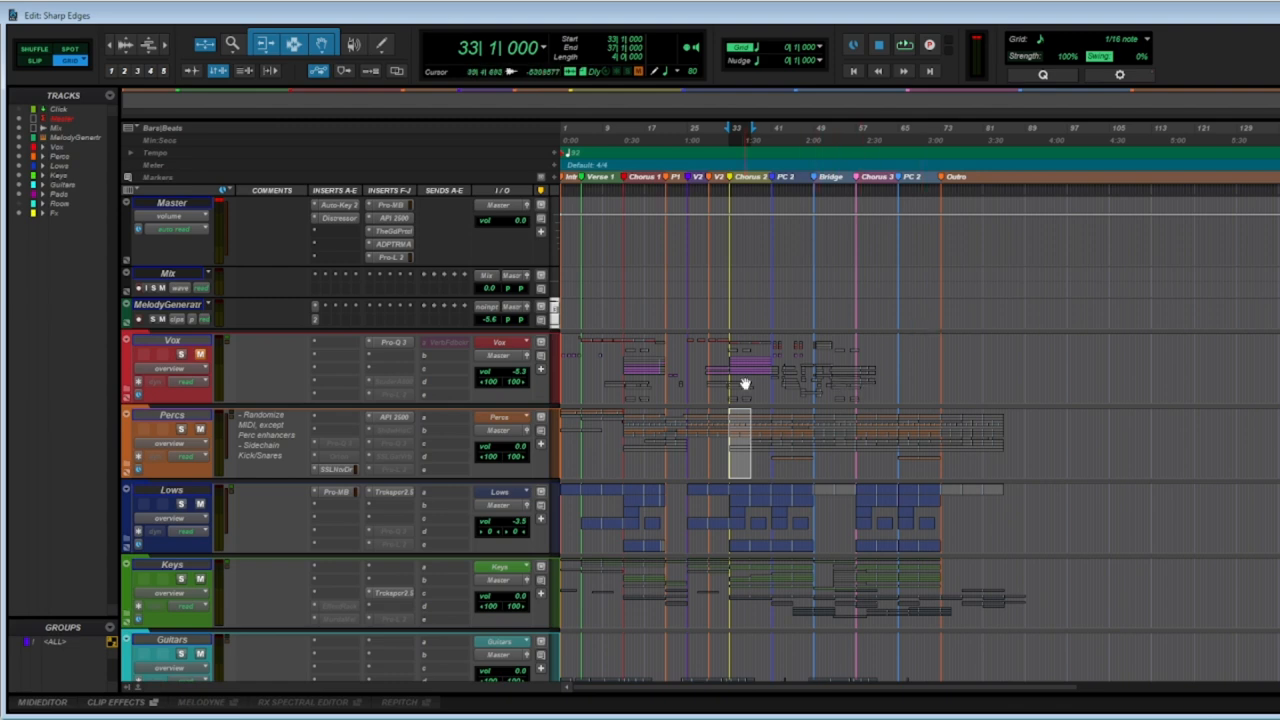
# Step: Select the Master track and check the integrated loudness reading in its Pro-L 2 limiter
pyautogui.scroll(-1, 790, 468)
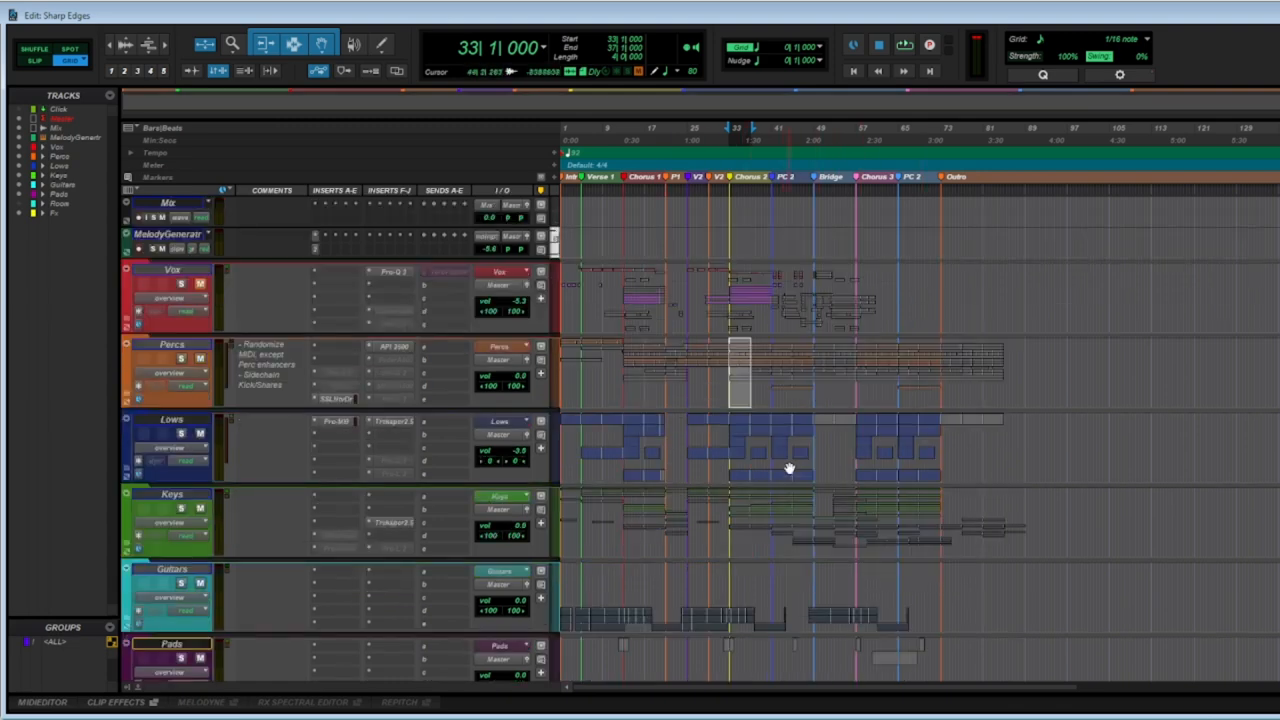
pyautogui.scroll(-1, 790, 468)
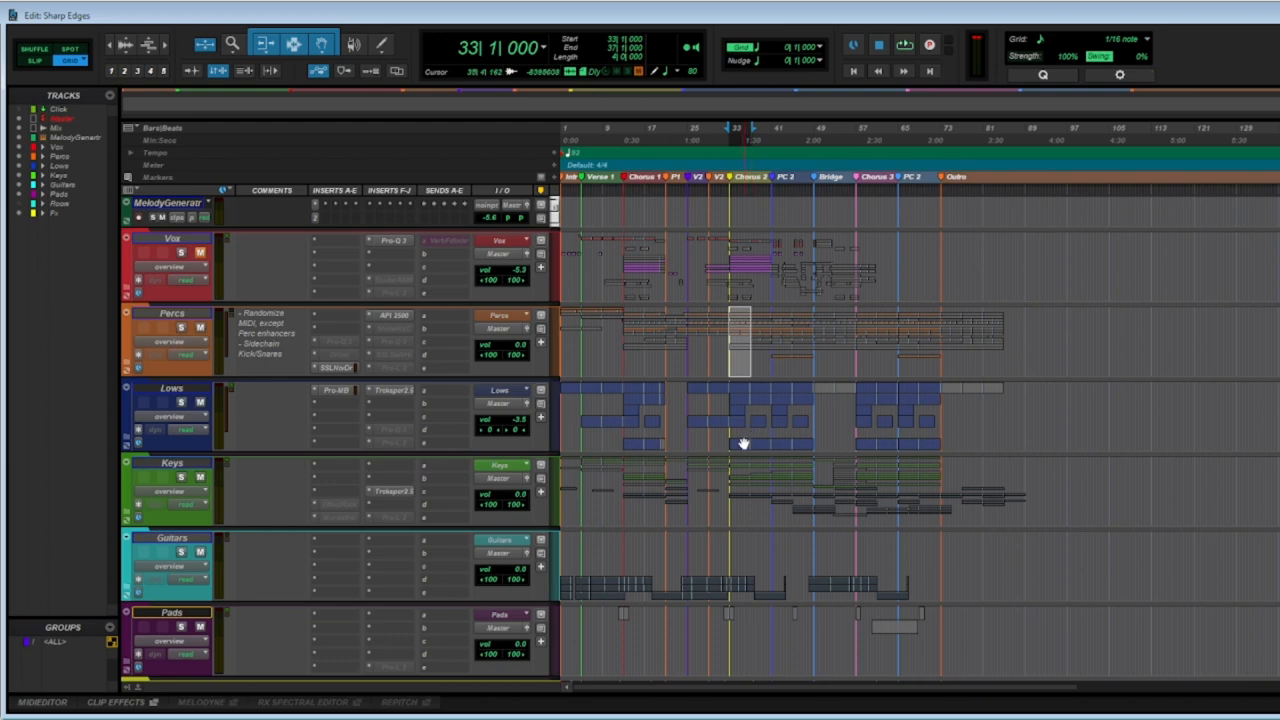
pyautogui.scroll(3, 743, 443)
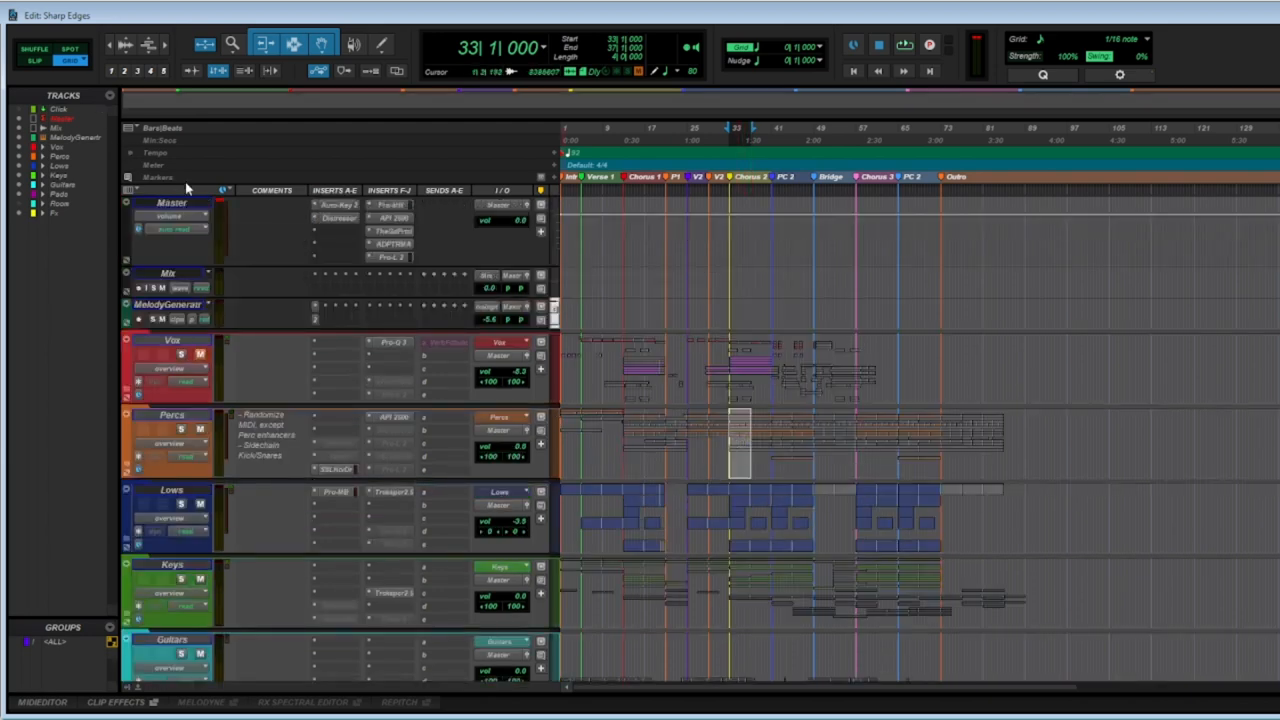
pyautogui.click(190, 206)
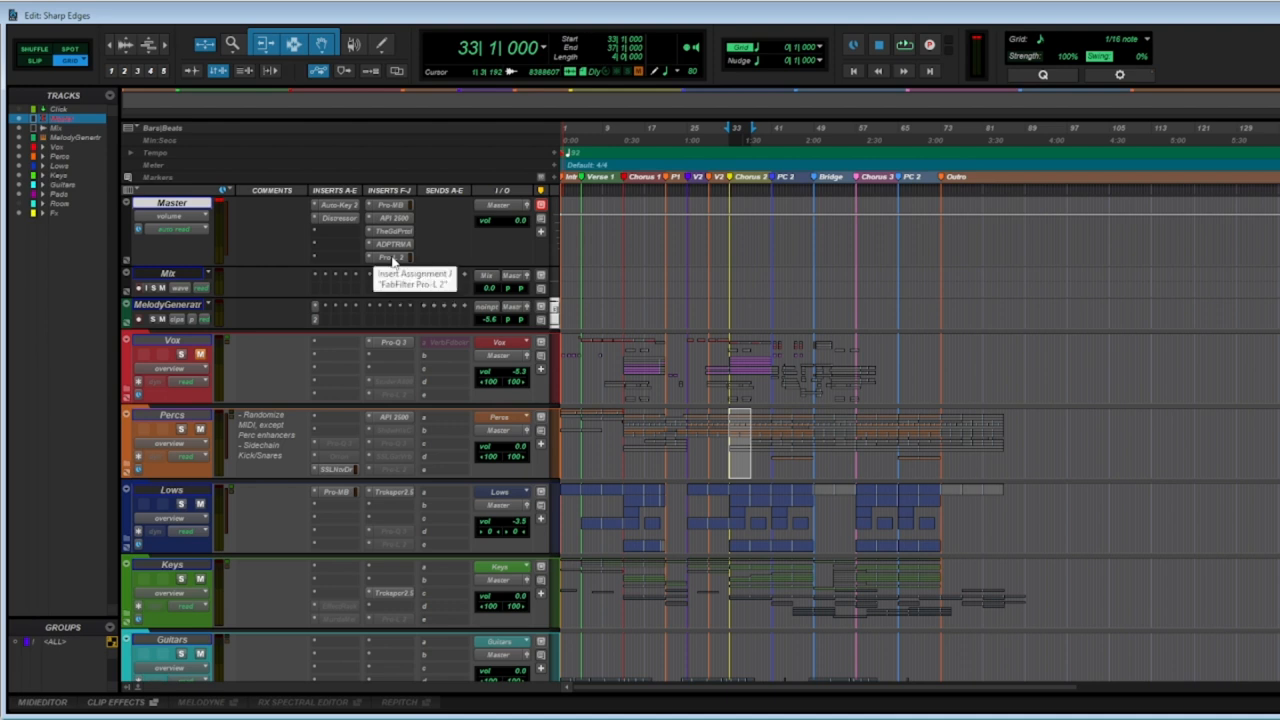
pyautogui.click(390, 258)
pyautogui.moveTo(1190, 77); pyautogui.dragTo(1040, 21)
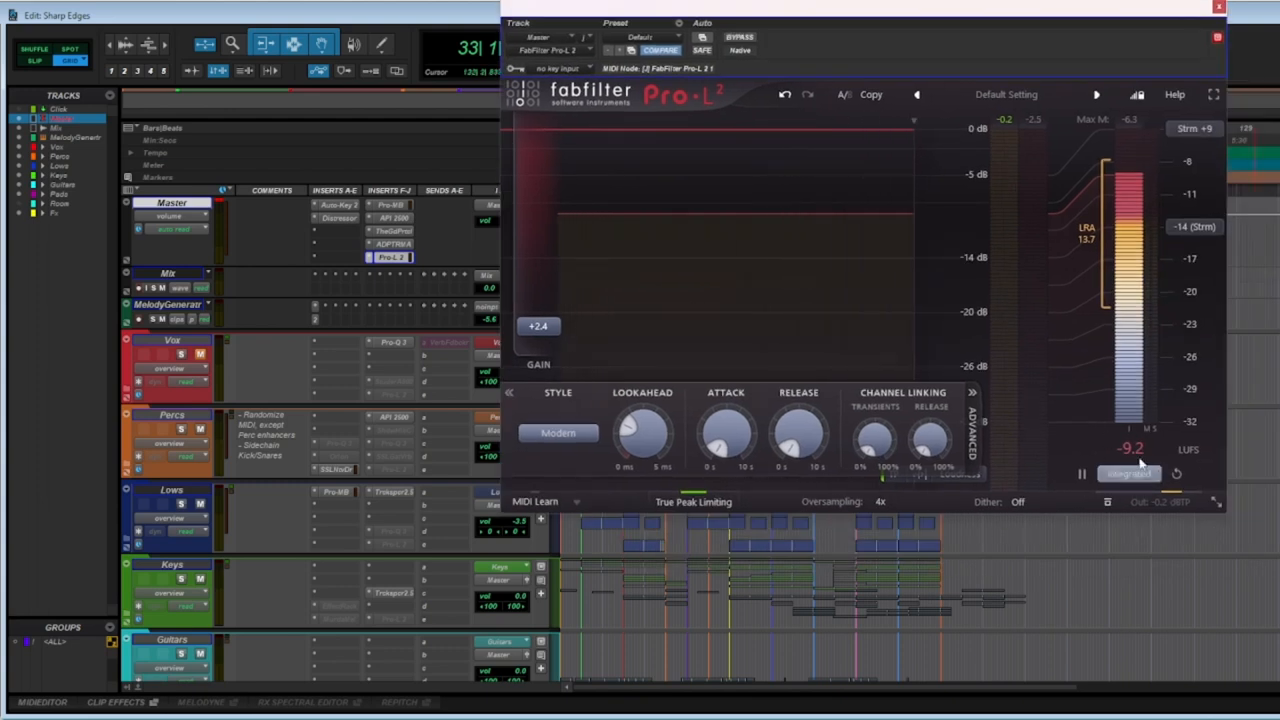
pyautogui.click(1219, 7)
# Step: Set the amount of The God Particle on the Master track to 118%, and close the plug-in window
pyautogui.click(406, 231)
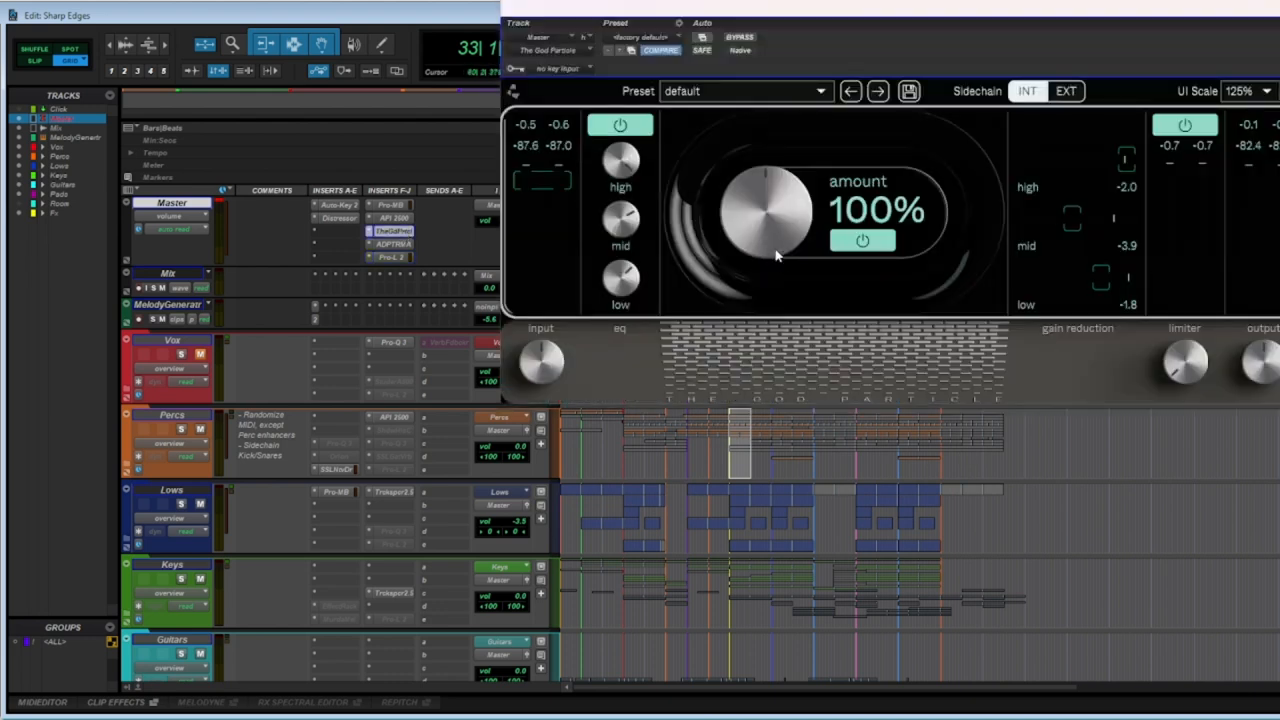
pyautogui.moveTo(776, 251); pyautogui.dragTo(776, 241)
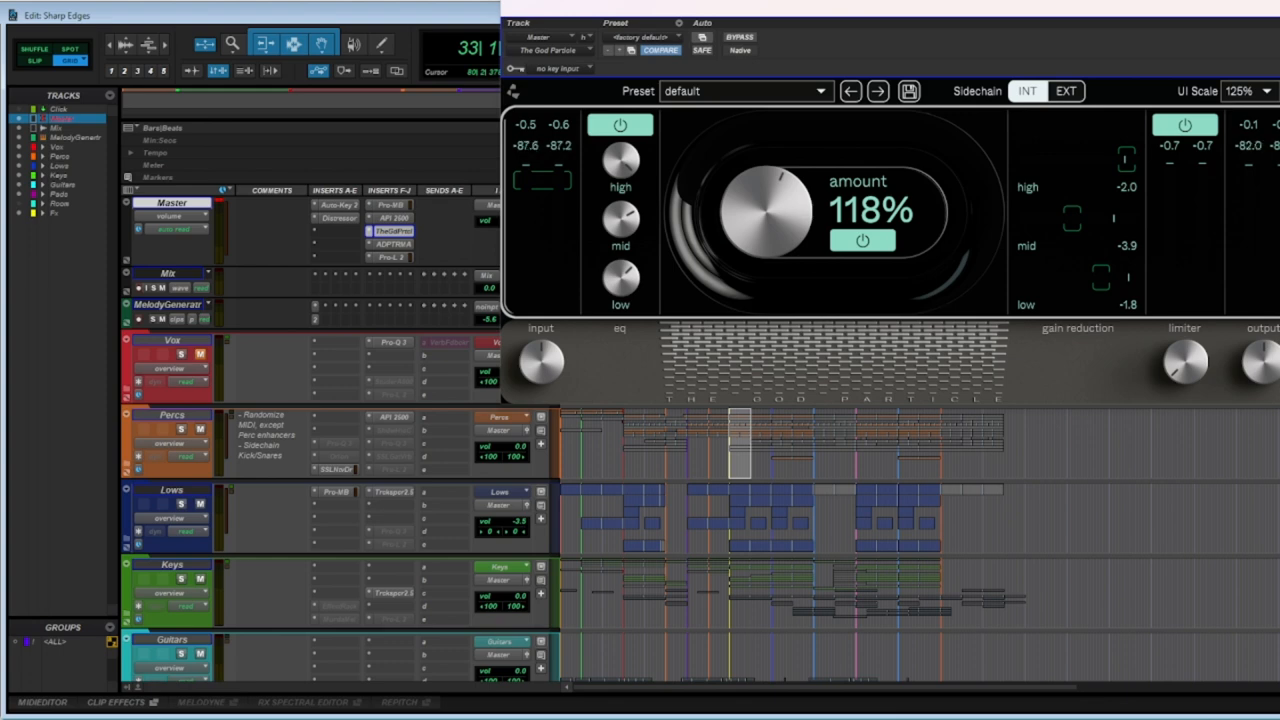
pyautogui.hotkey('ctrl', 'w')
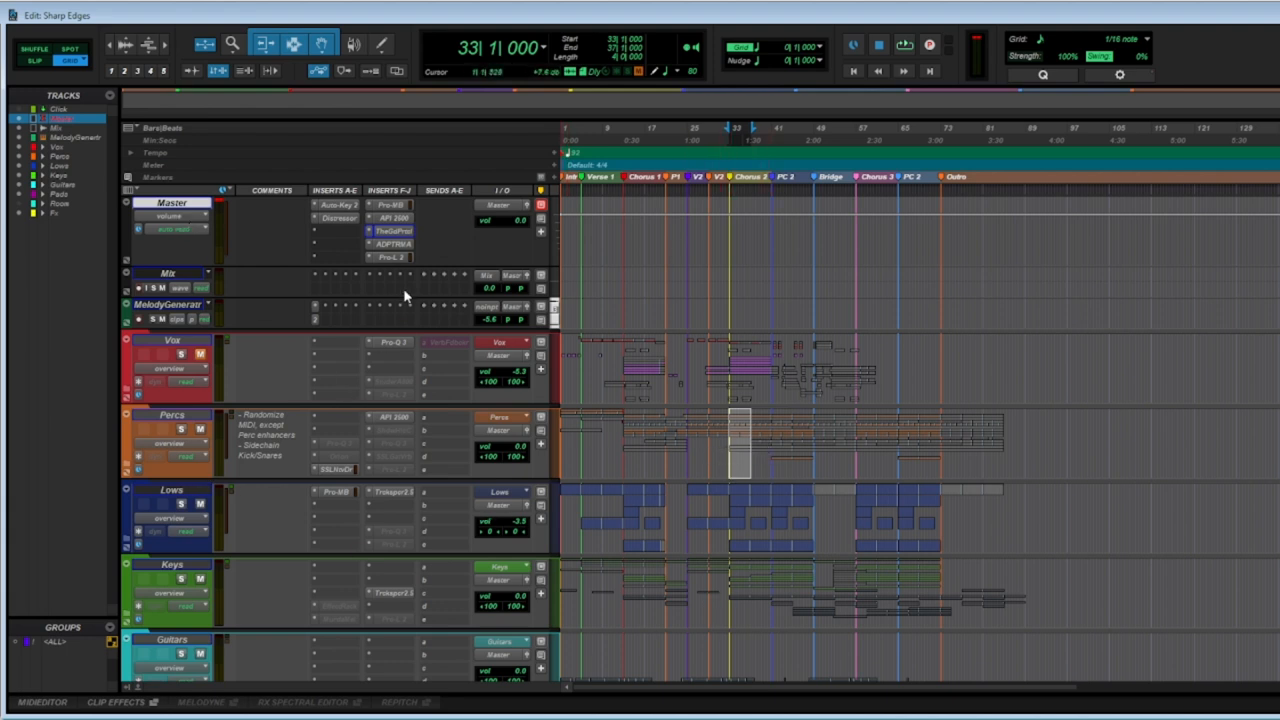
# Step: Reopen The God Particle on the Master track to view its processing amount
pyautogui.click(392, 257)
pyautogui.click(392, 231)
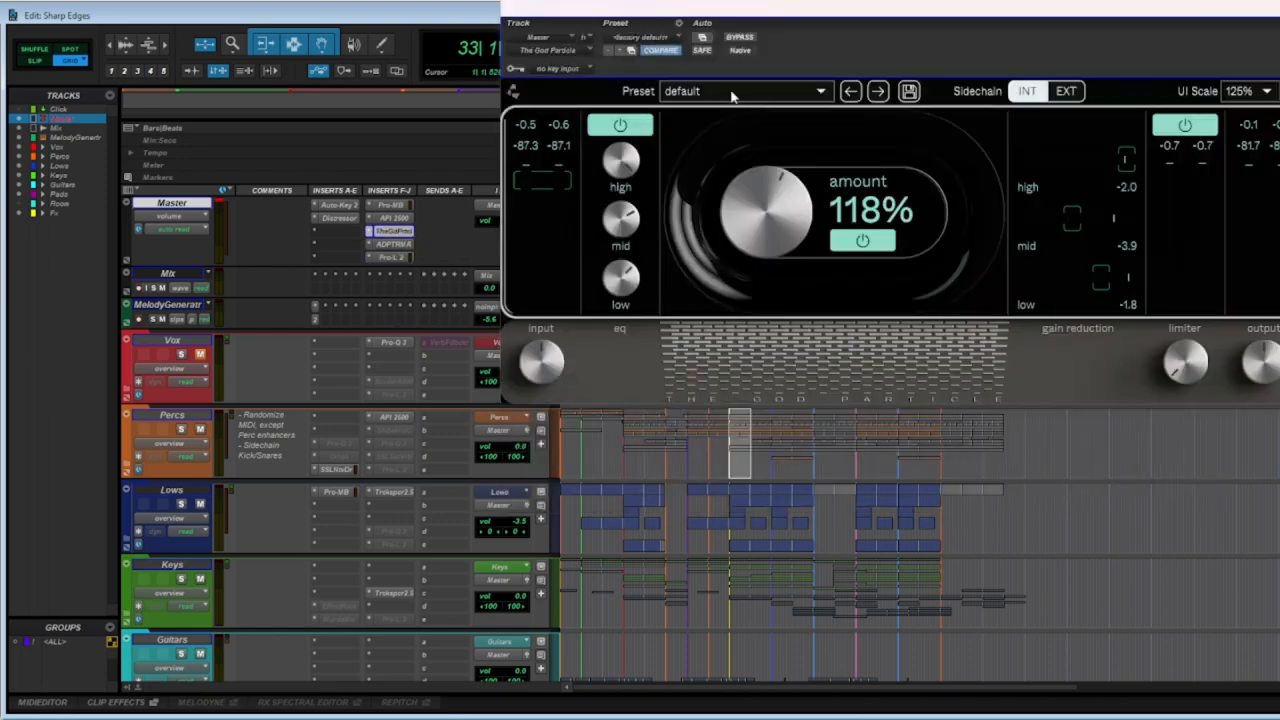